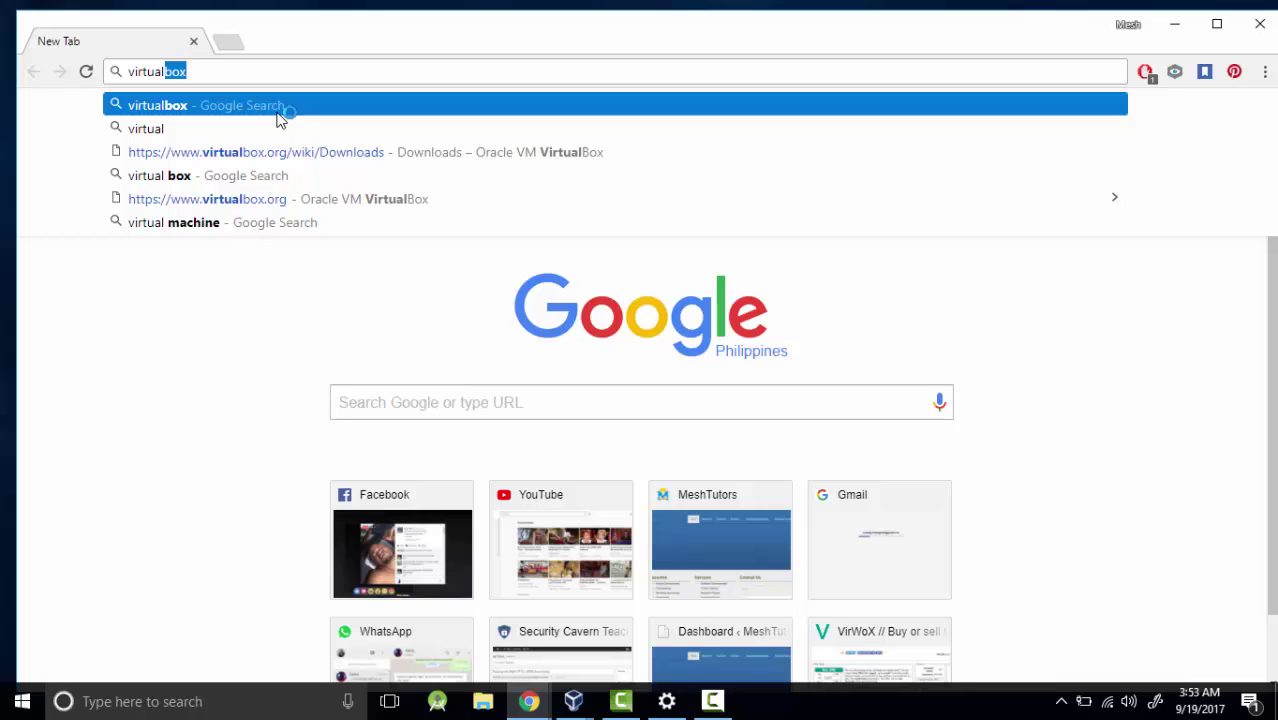
Step: Search the web for "virtualbox" and open the Downloads page of Oracle VM VirtualBox
text(box)
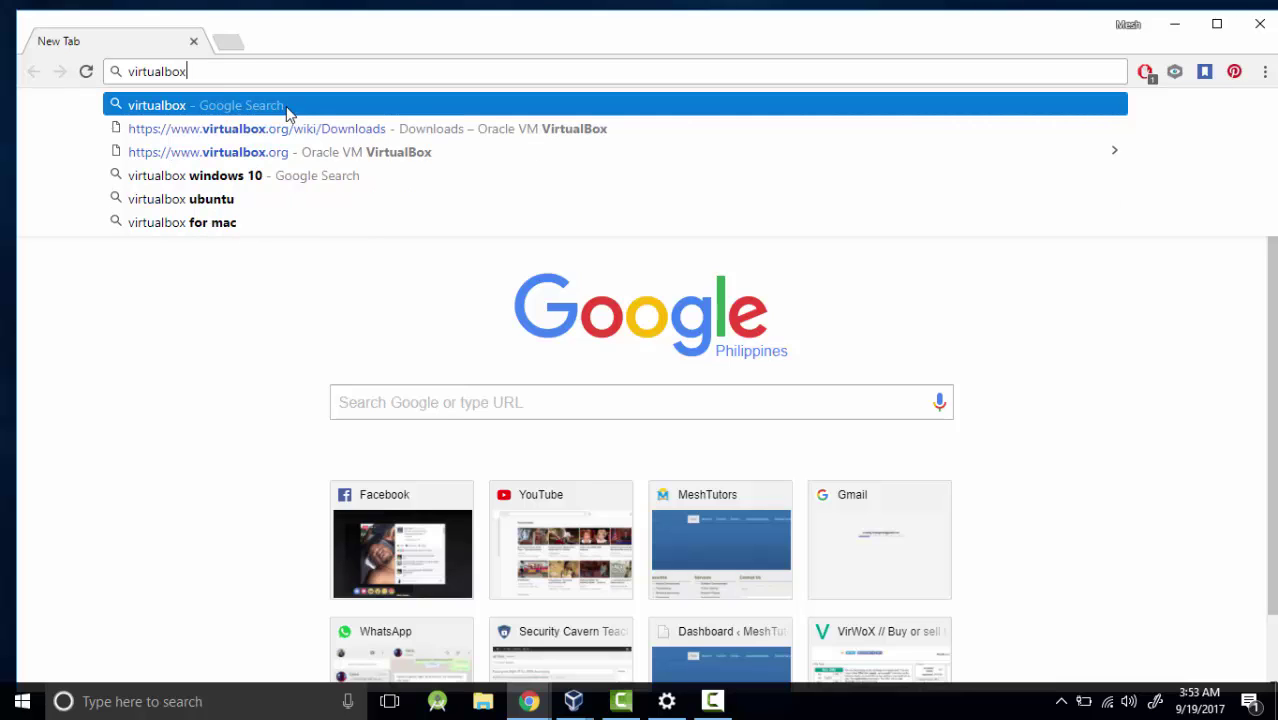
key(Return)
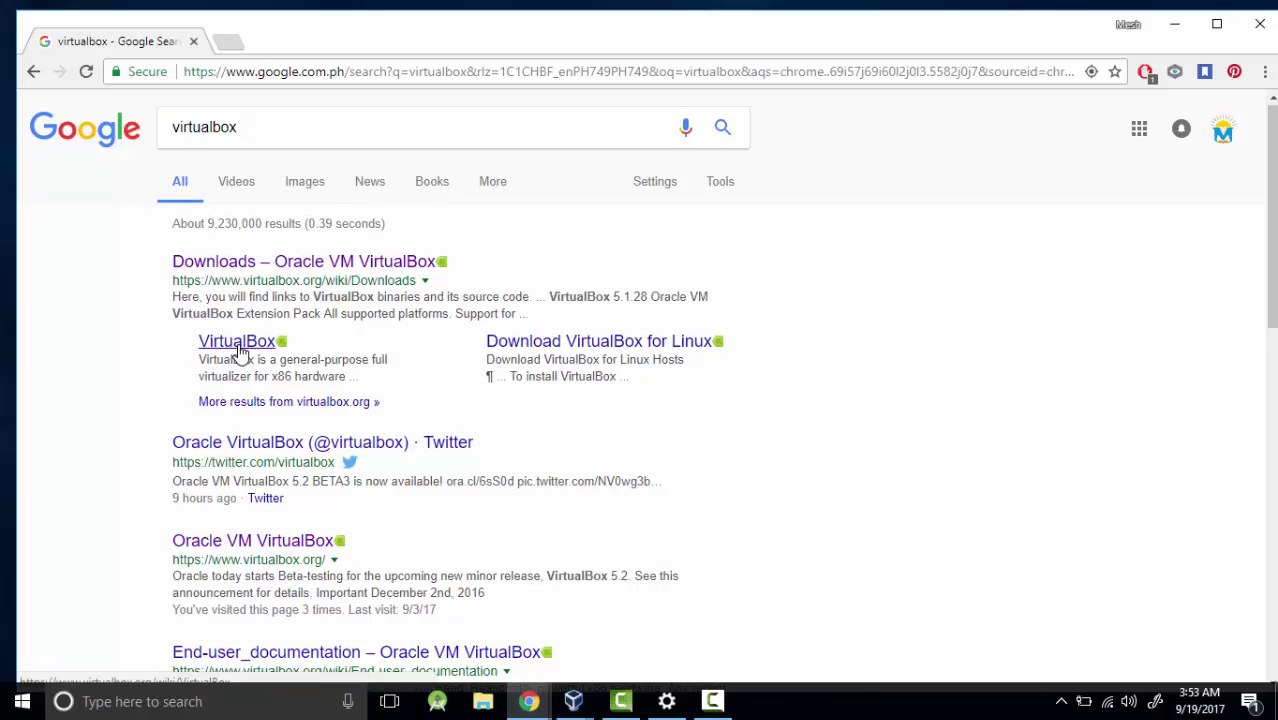
scroll(242, 354, down, 2)
scroll(230, 351, up, 1)
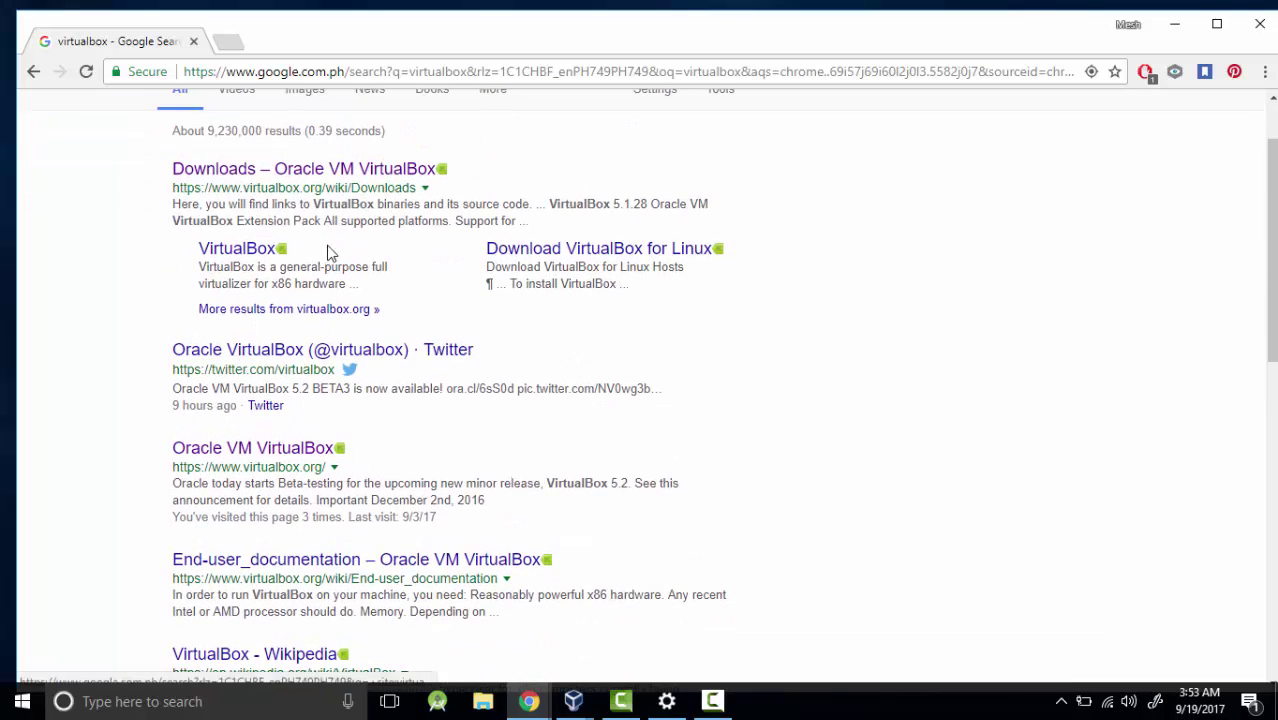
click(273, 172)
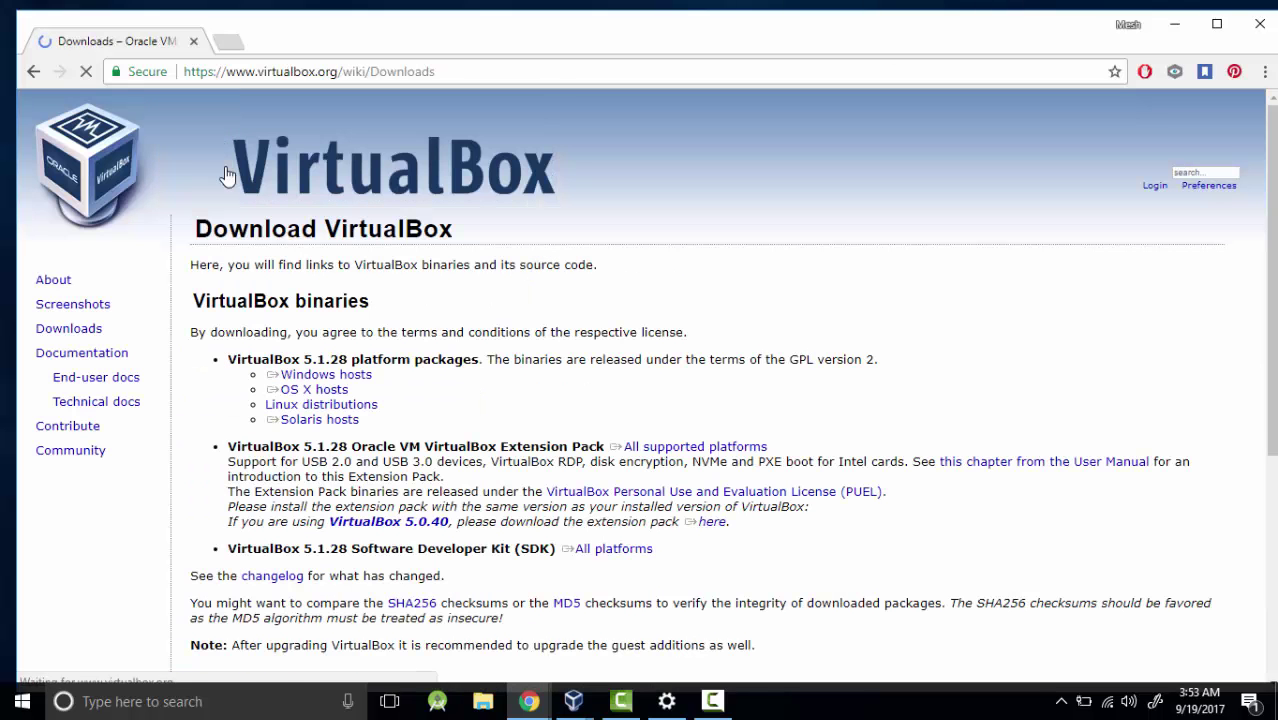
Step: Start downloading the VirtualBox 5.1.28 installer for Windows hosts, saving it in the Downloads folder on drive D:
triple_click(298, 392)
triple_click(305, 419)
triple_click(302, 390)
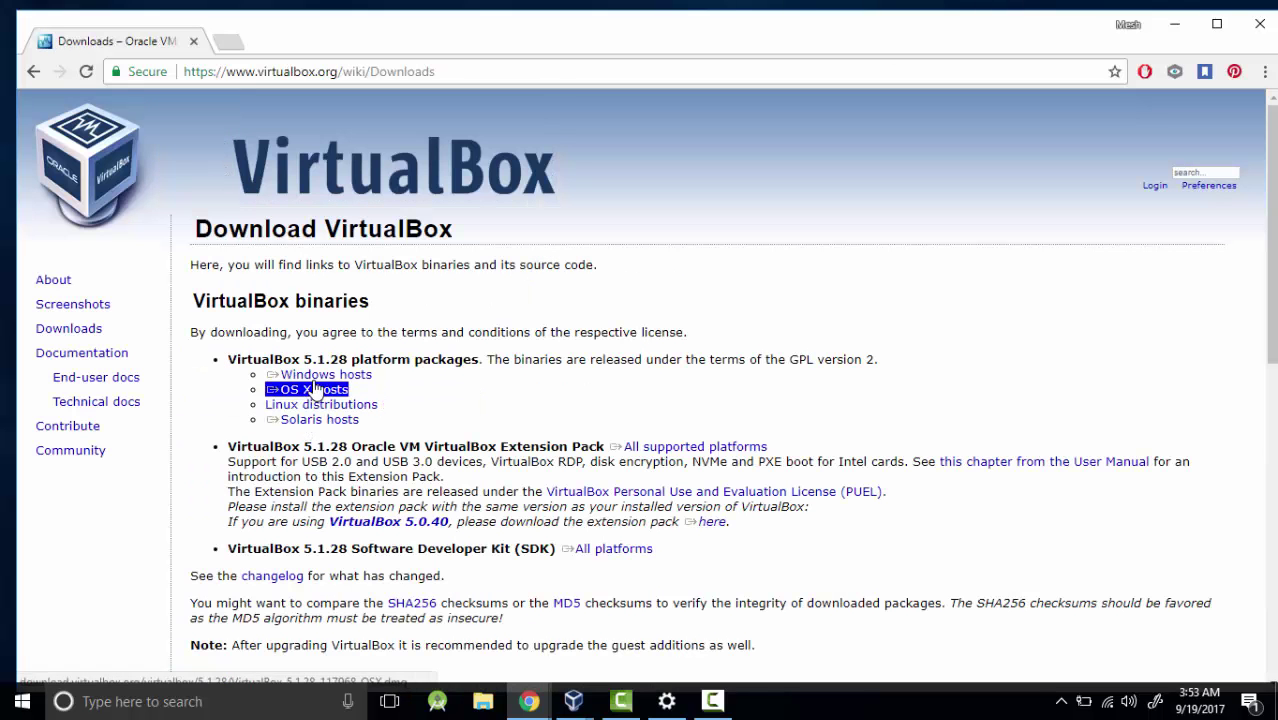
triple_click(318, 376)
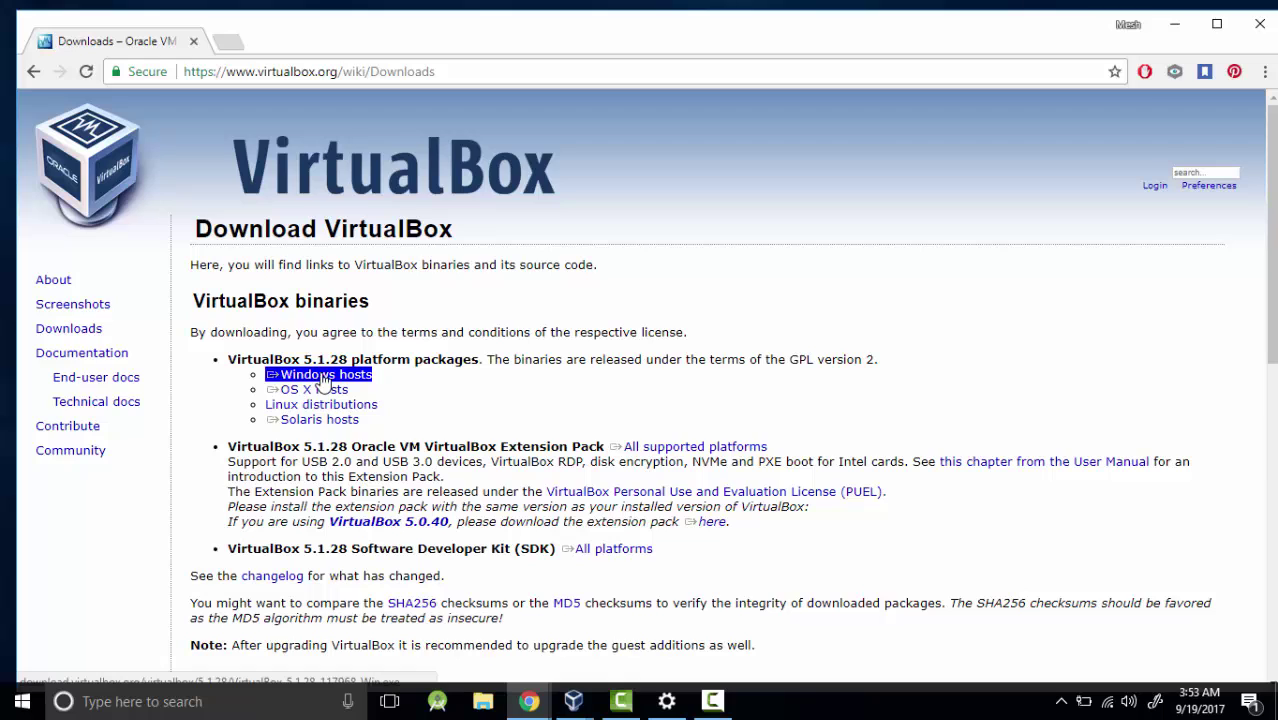
click(322, 378)
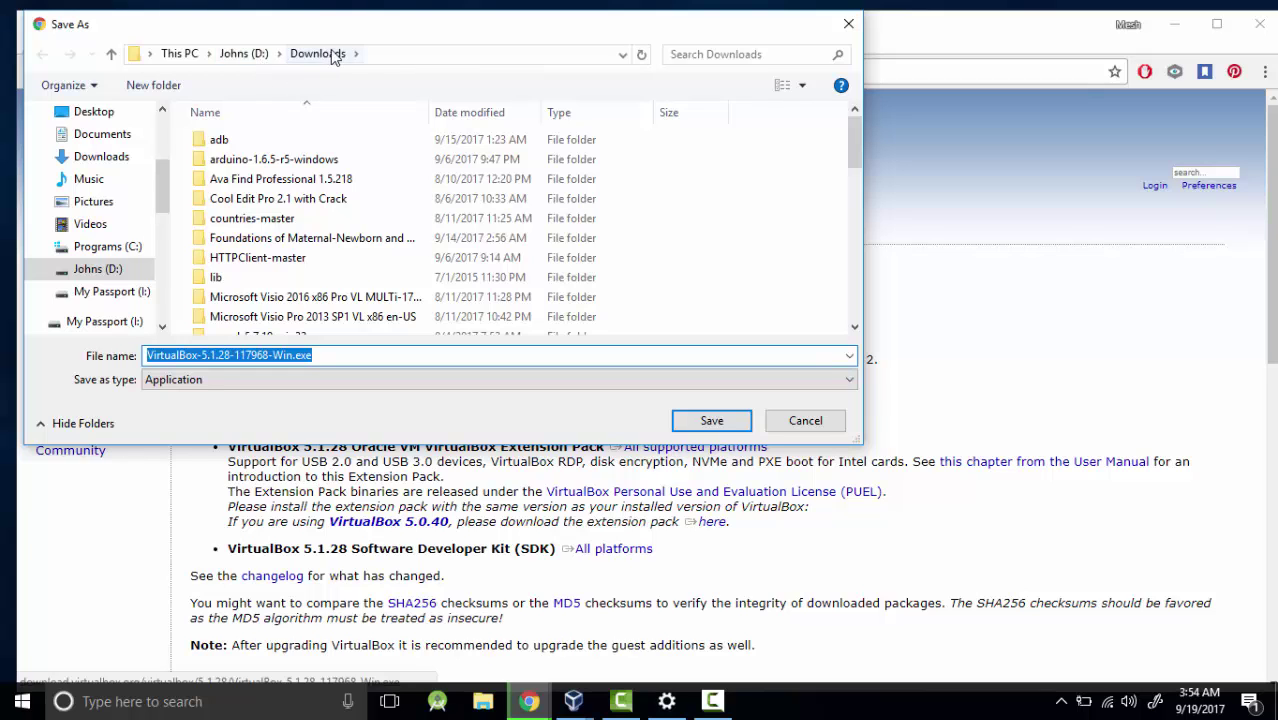
click(700, 425)
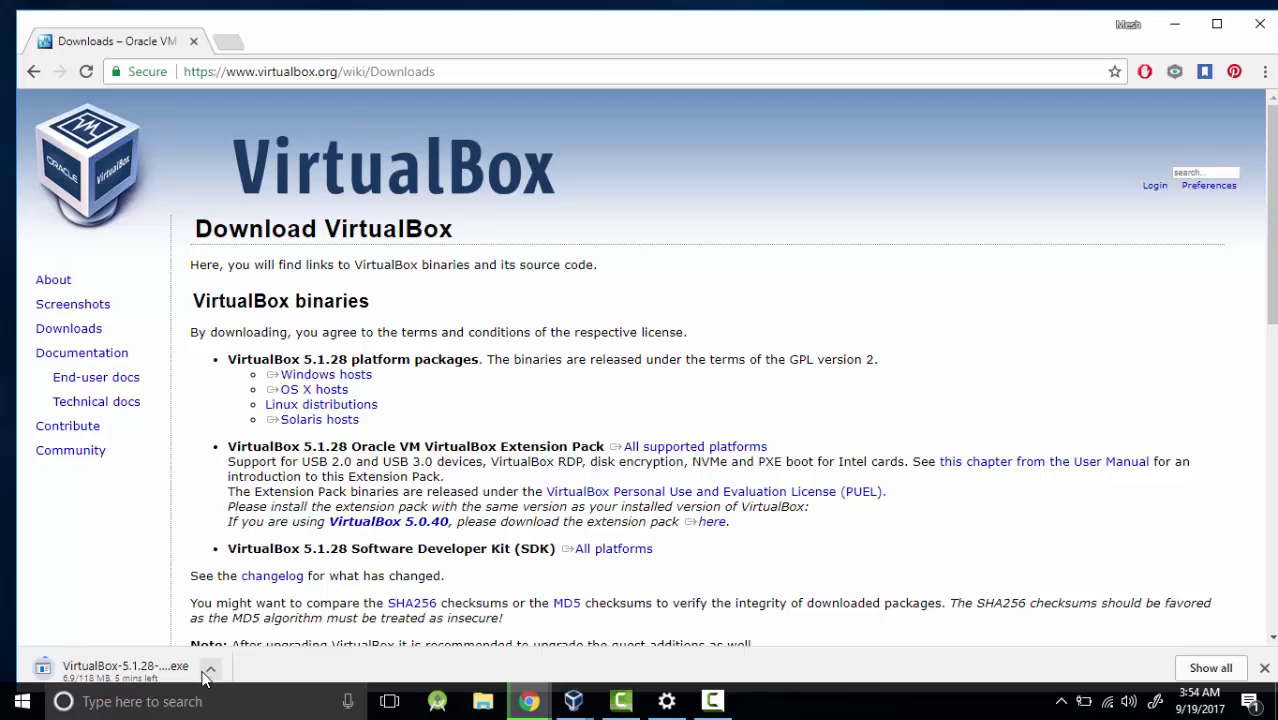
Step: Cancel the running VirtualBox installer download and dismiss the download bar
click(210, 672)
click(230, 640)
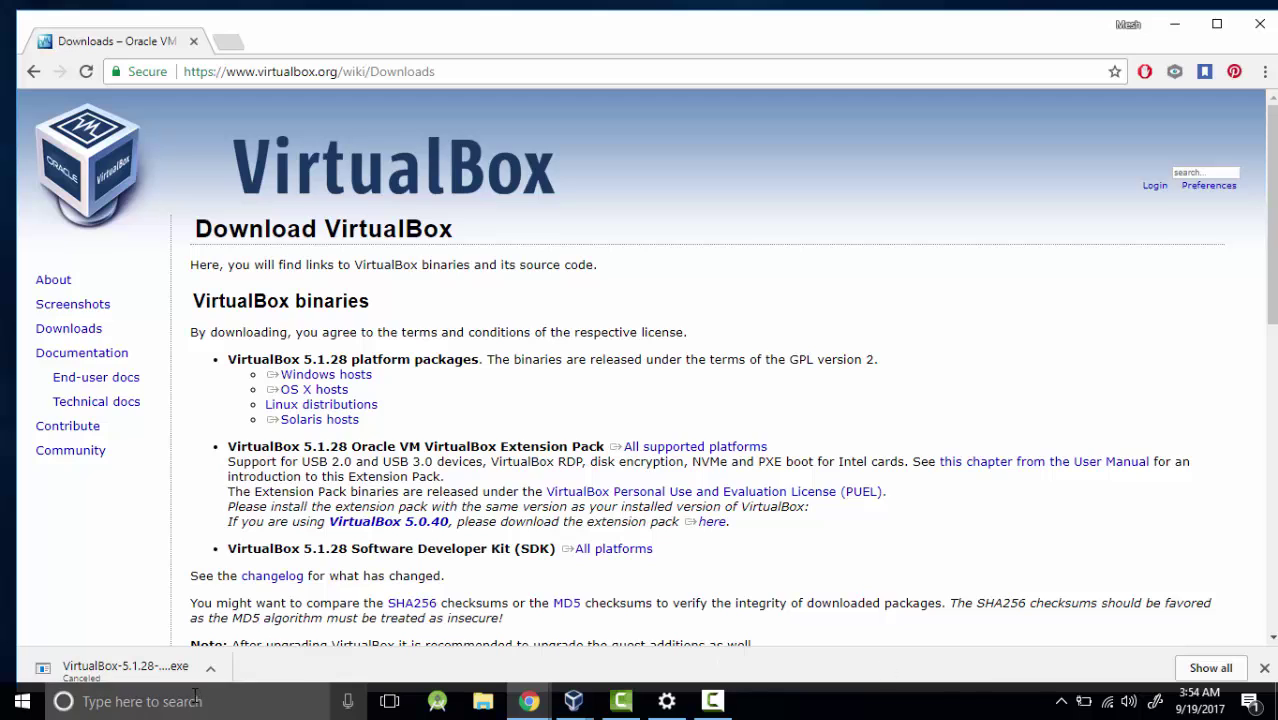
click(1263, 668)
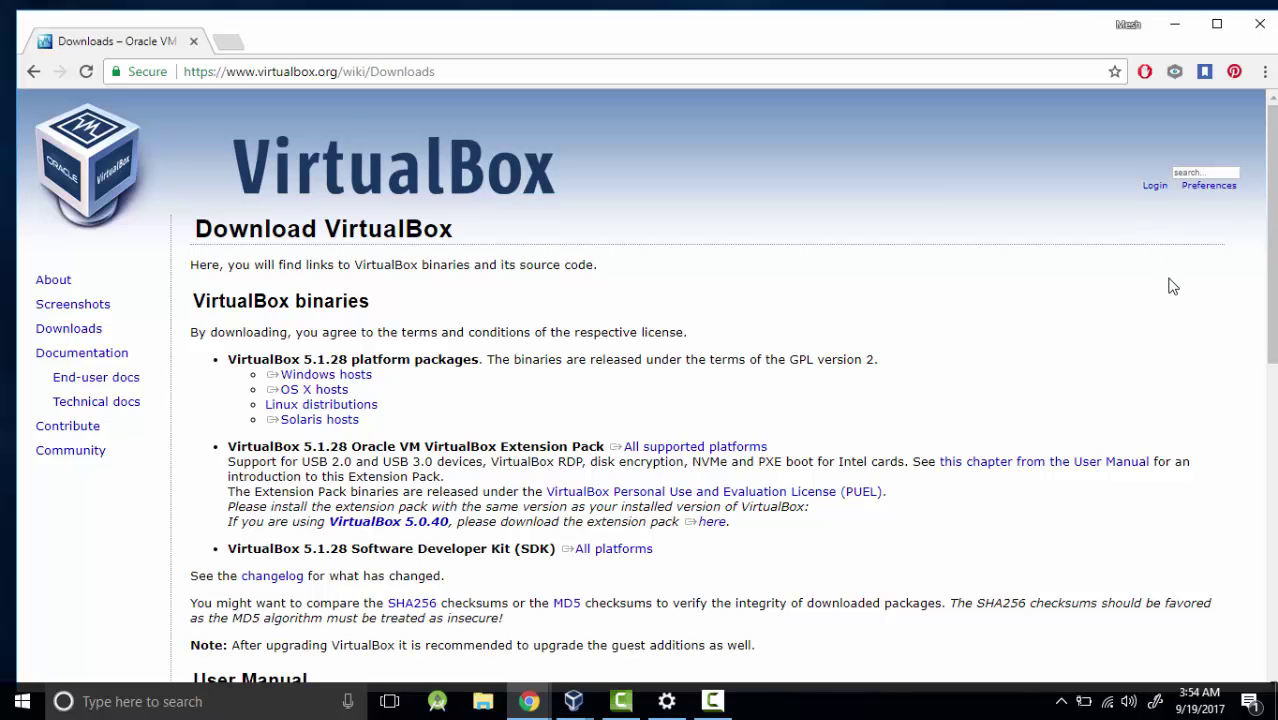
Step: View the browser's list of downloaded files, then close the browser window
click(1265, 72)
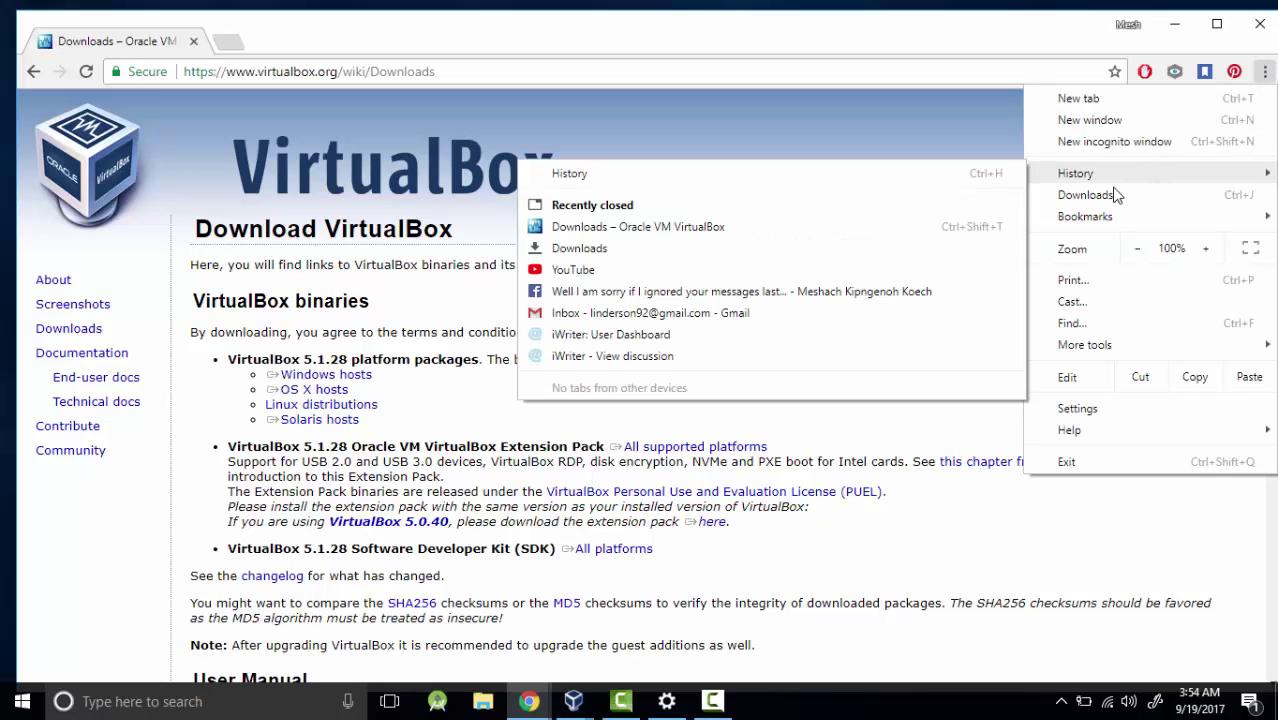
click(1086, 195)
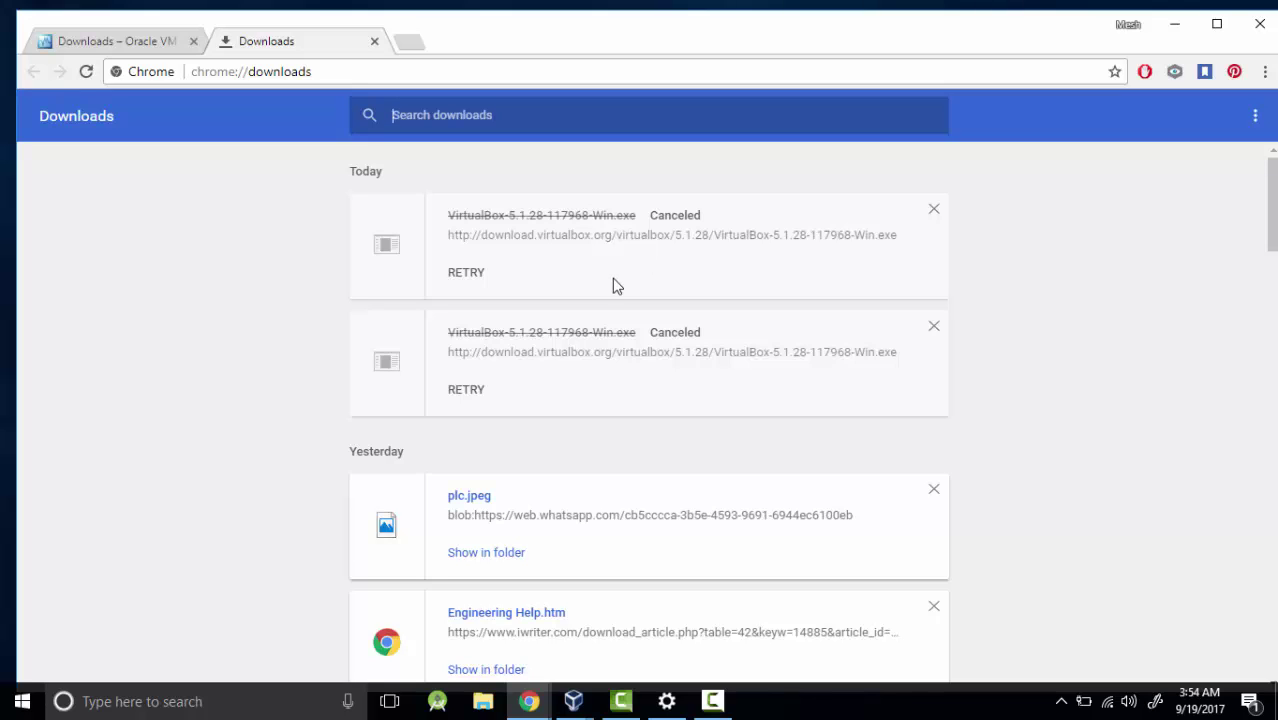
click(1257, 25)
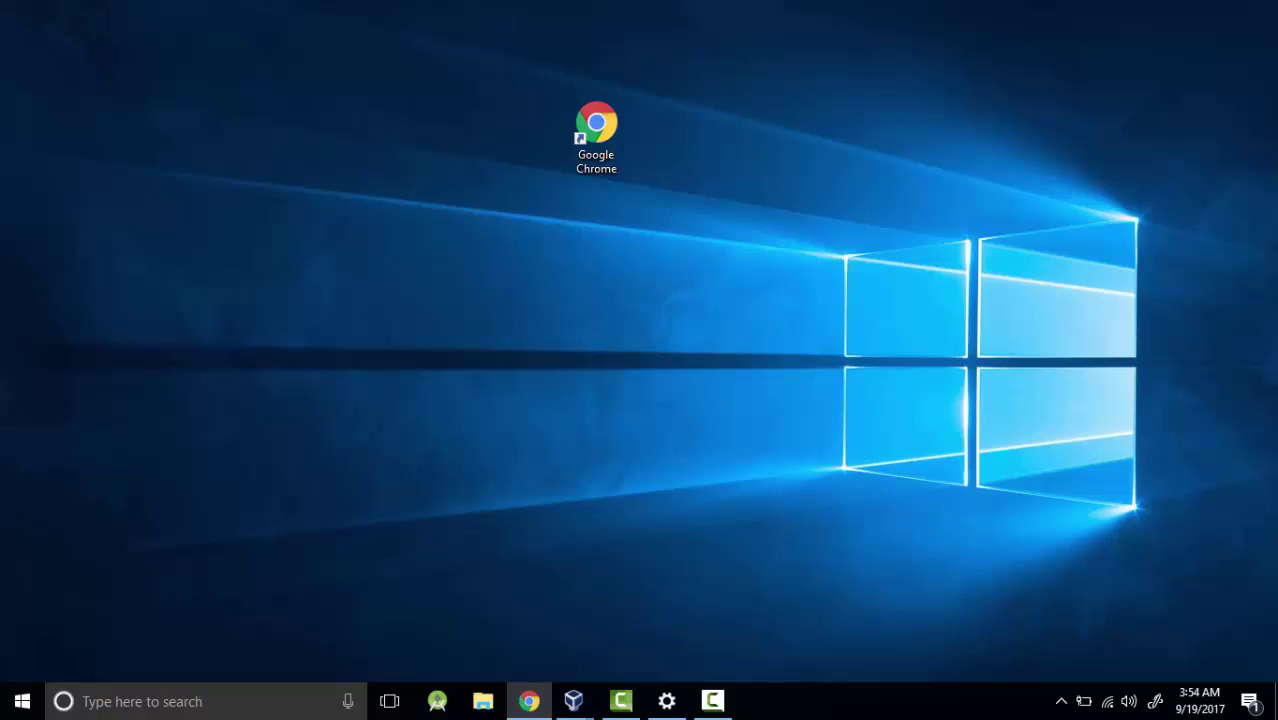
Step: Move the Oracle VM VirtualBox shortcut beside the Google Chrome shortcut on the desktop and launch VirtualBox
drag(1256, 234, 445, 120)
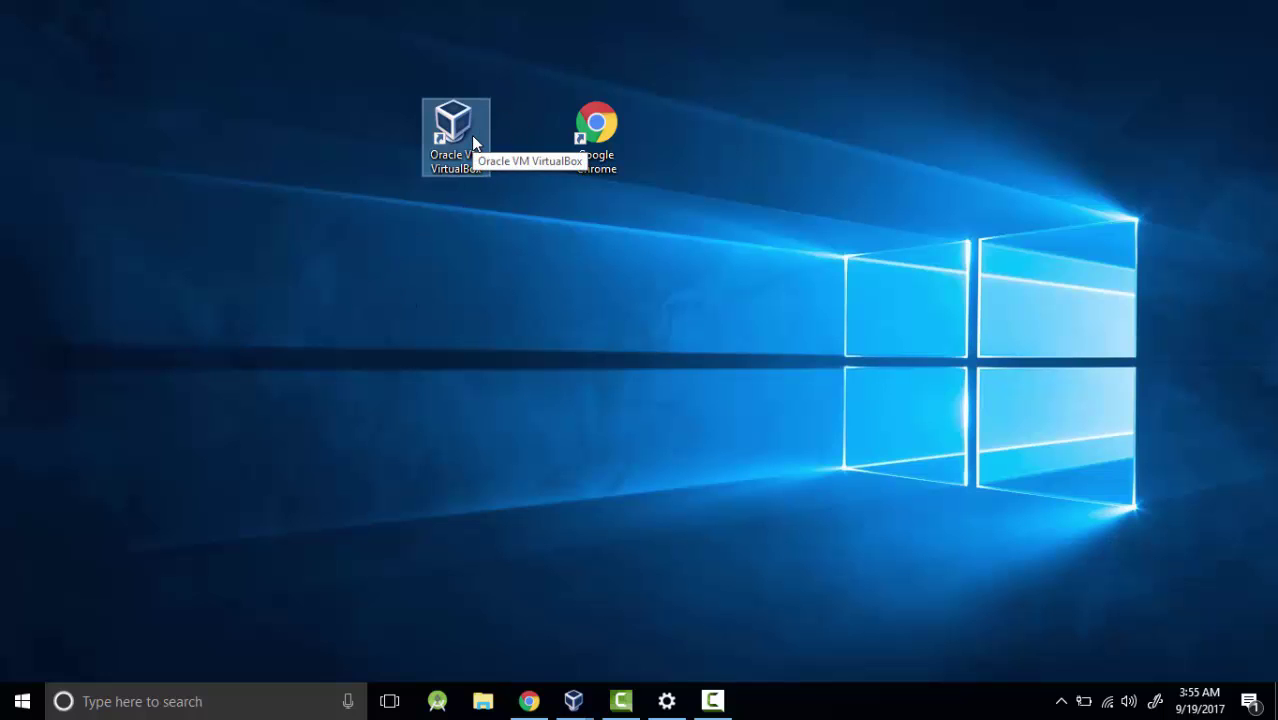
double_click(471, 135)
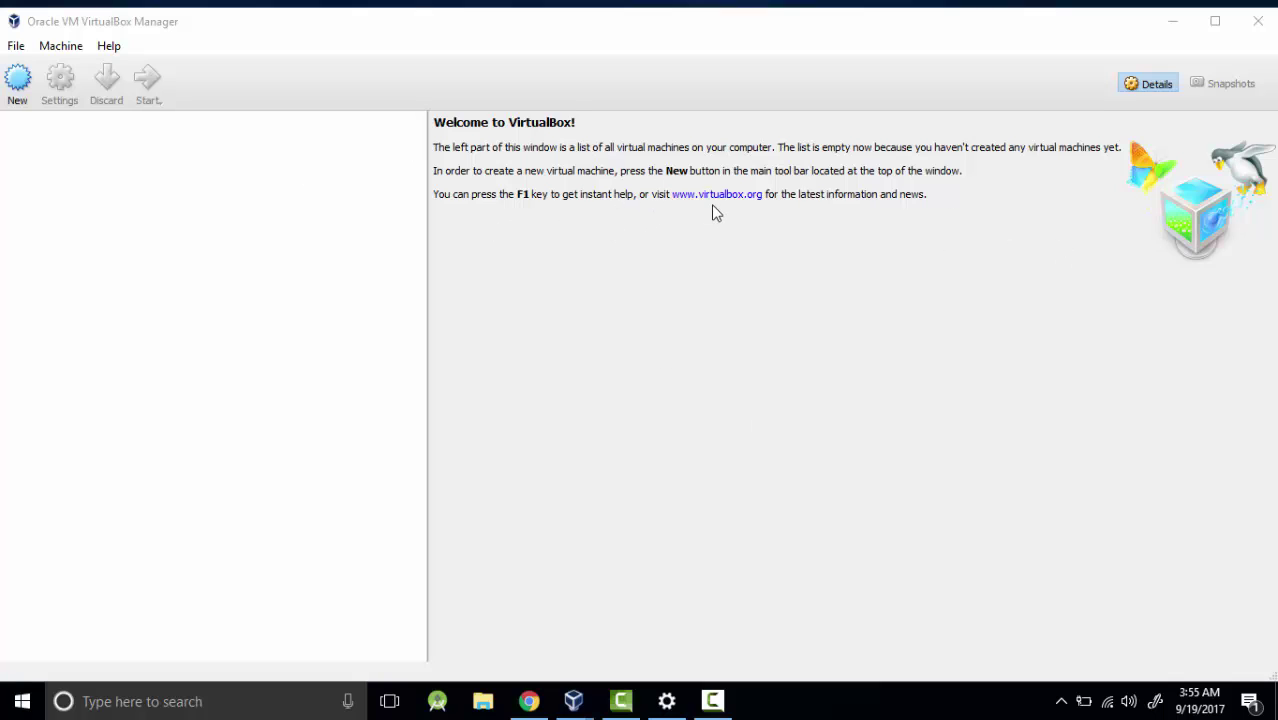
click(846, 197)
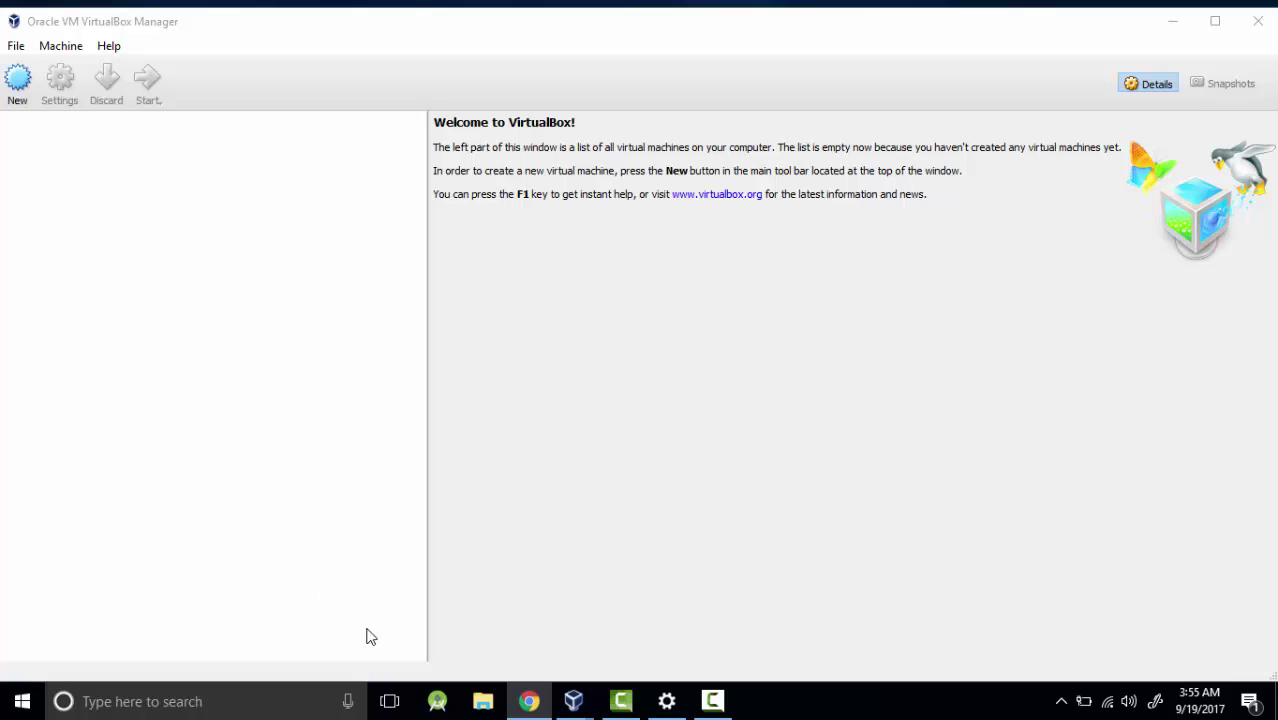
Step: Start a new virtual machine named "My computer" with Windows 8 (64-bit) as its operating system version
mouse_move(528, 706)
click(16, 82)
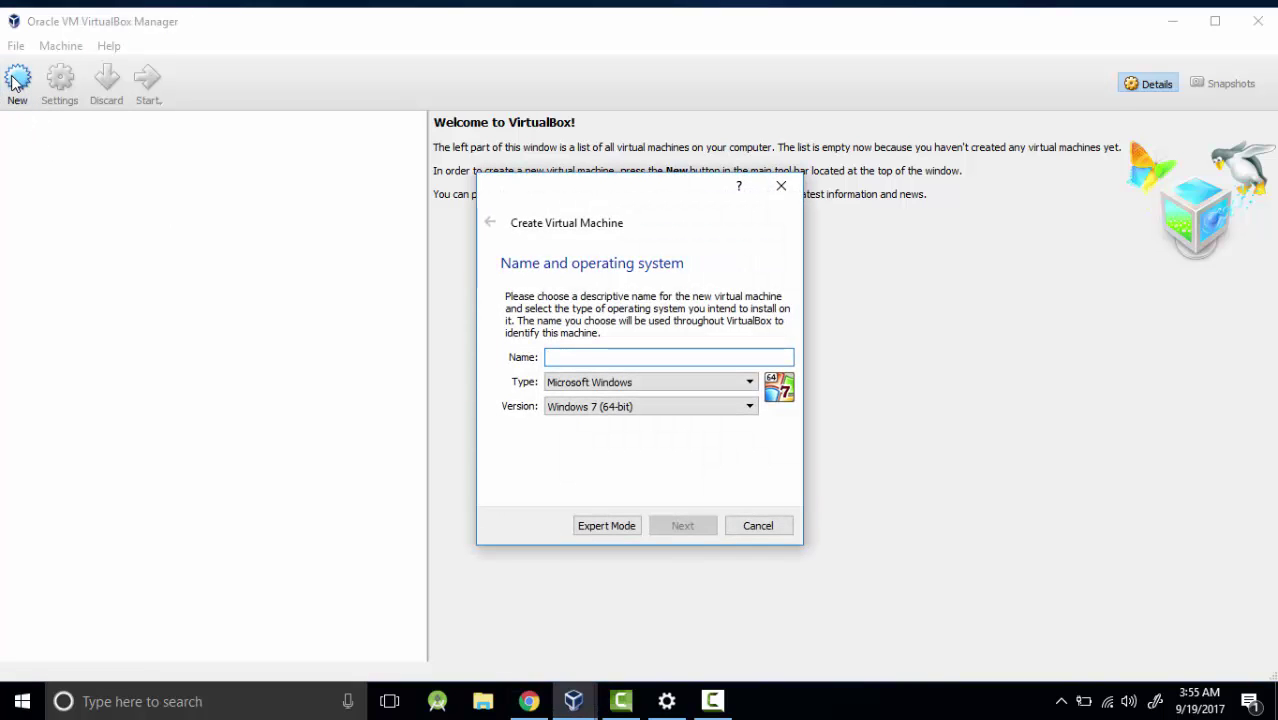
text(My computer)
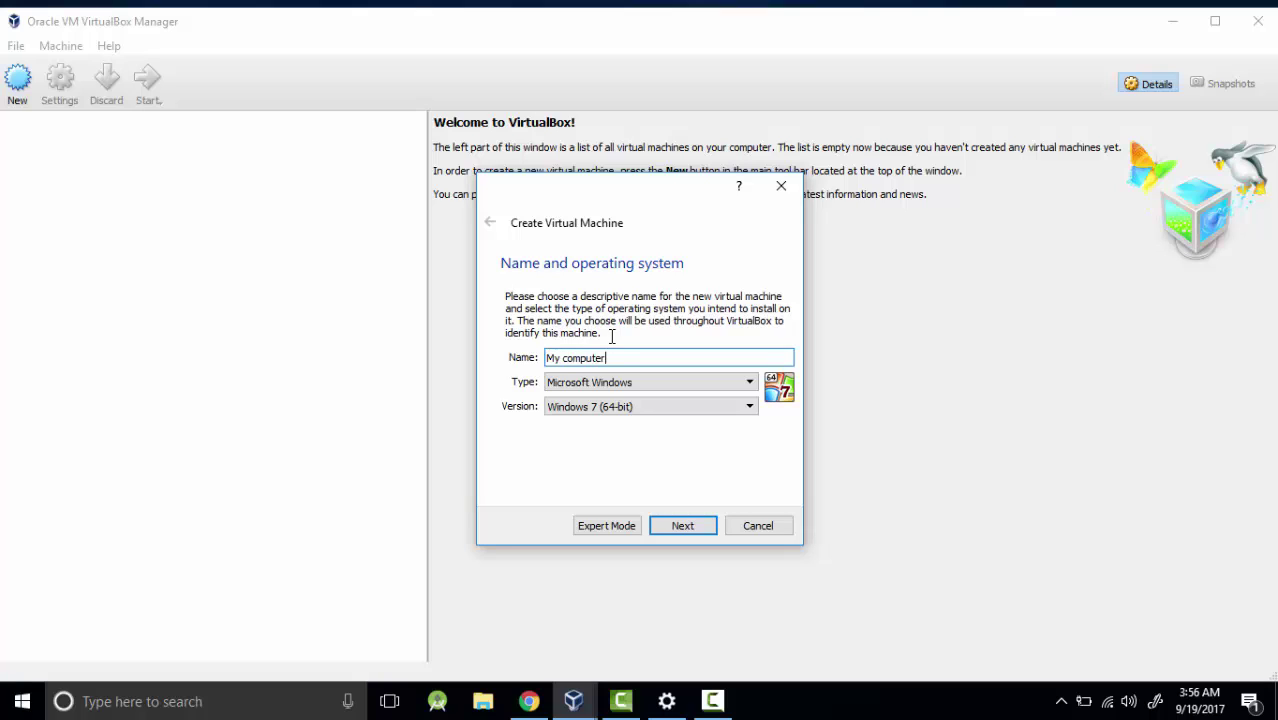
click(652, 408)
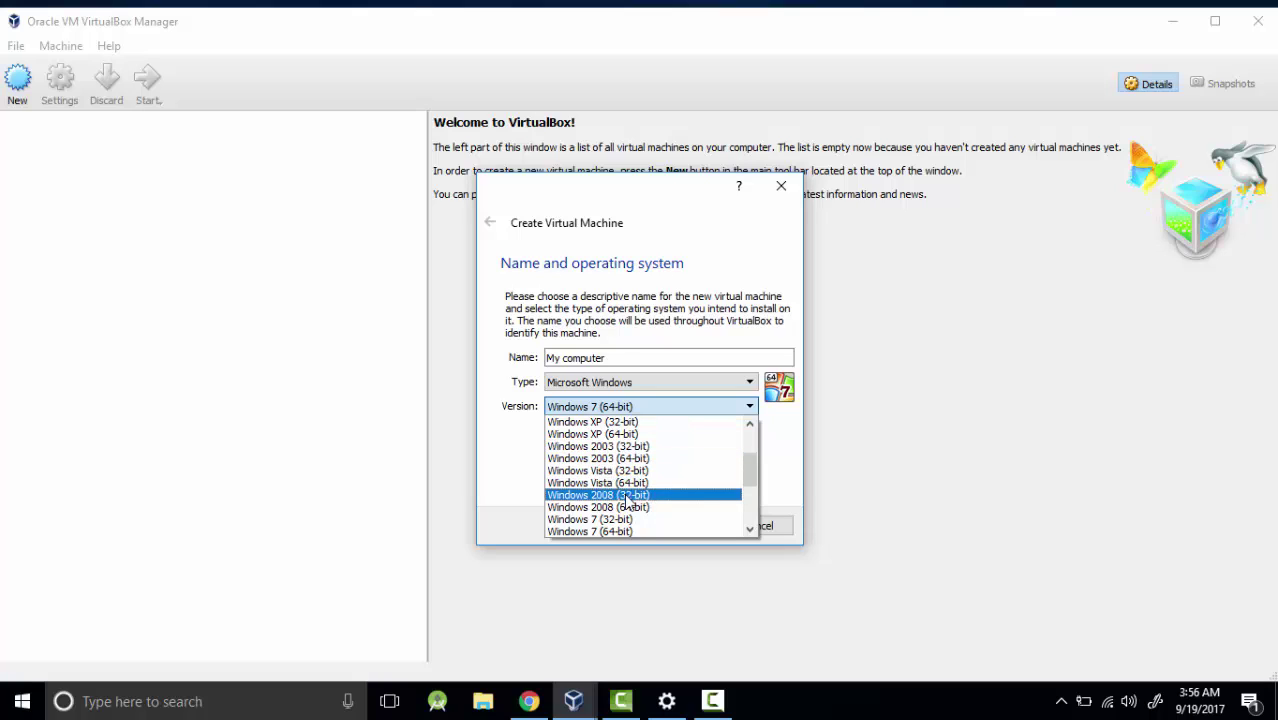
scroll(626, 500, down, 1)
scroll(628, 503, down, 1)
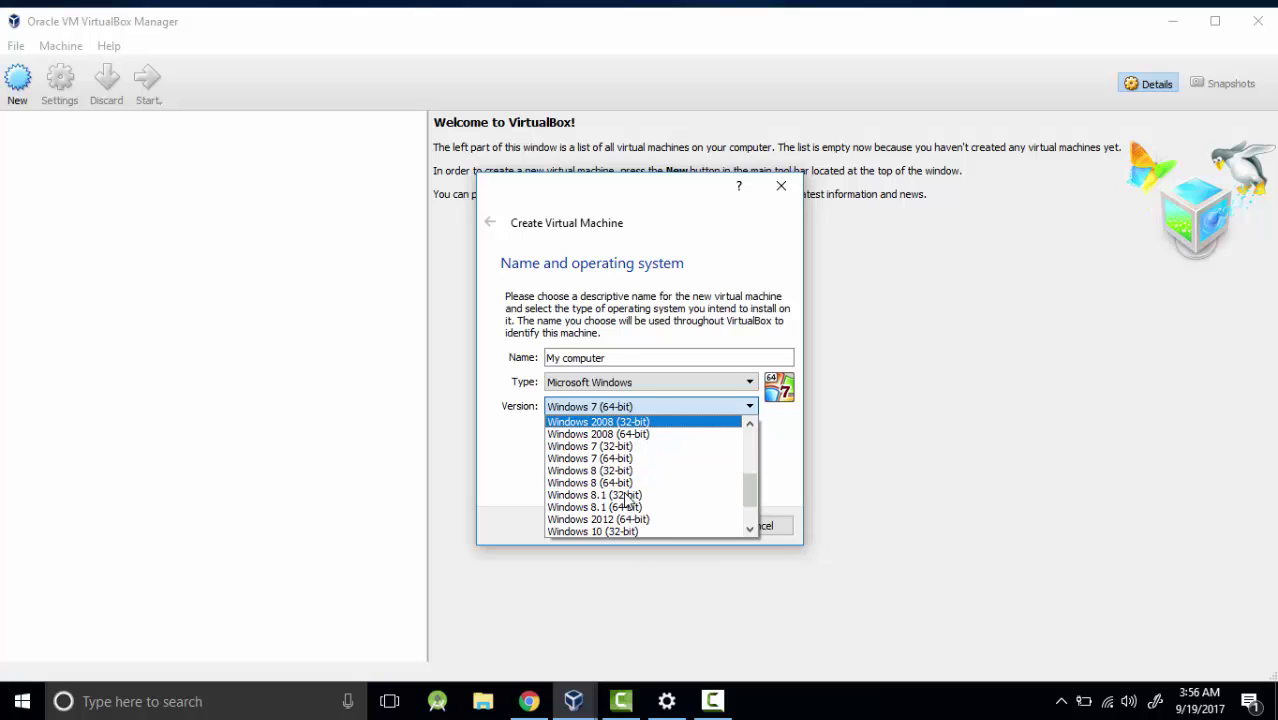
click(606, 483)
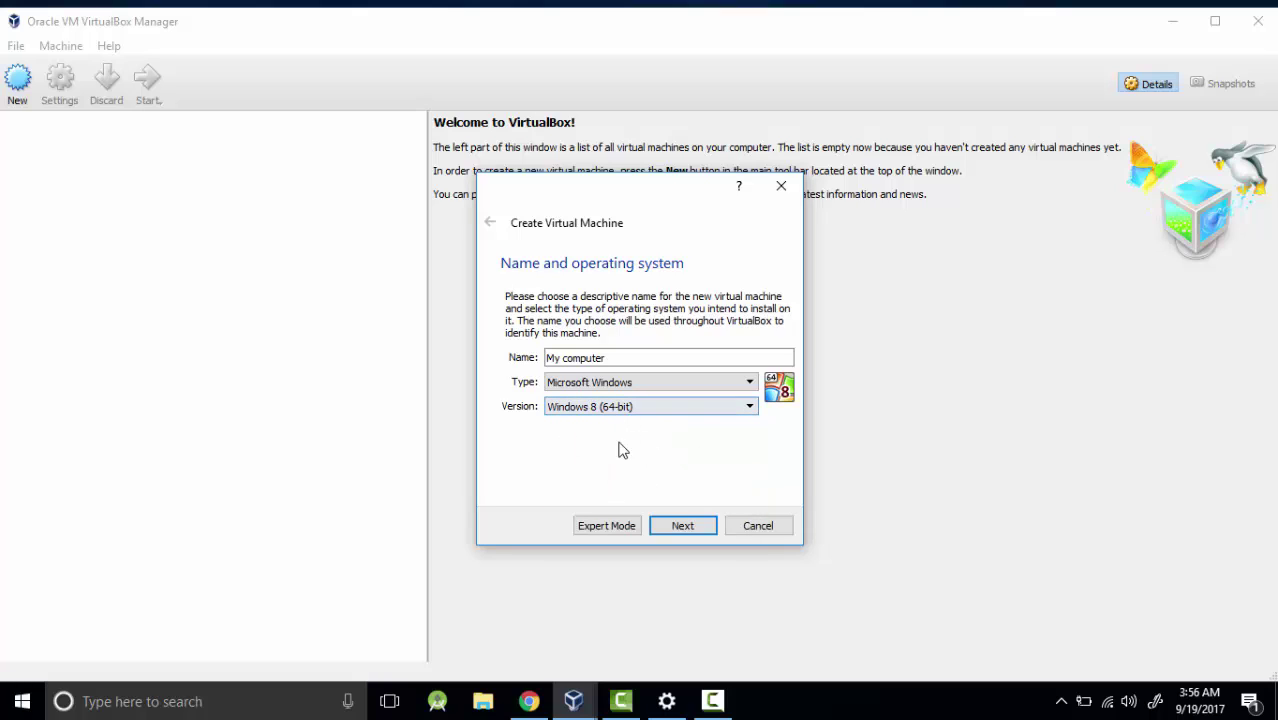
click(680, 529)
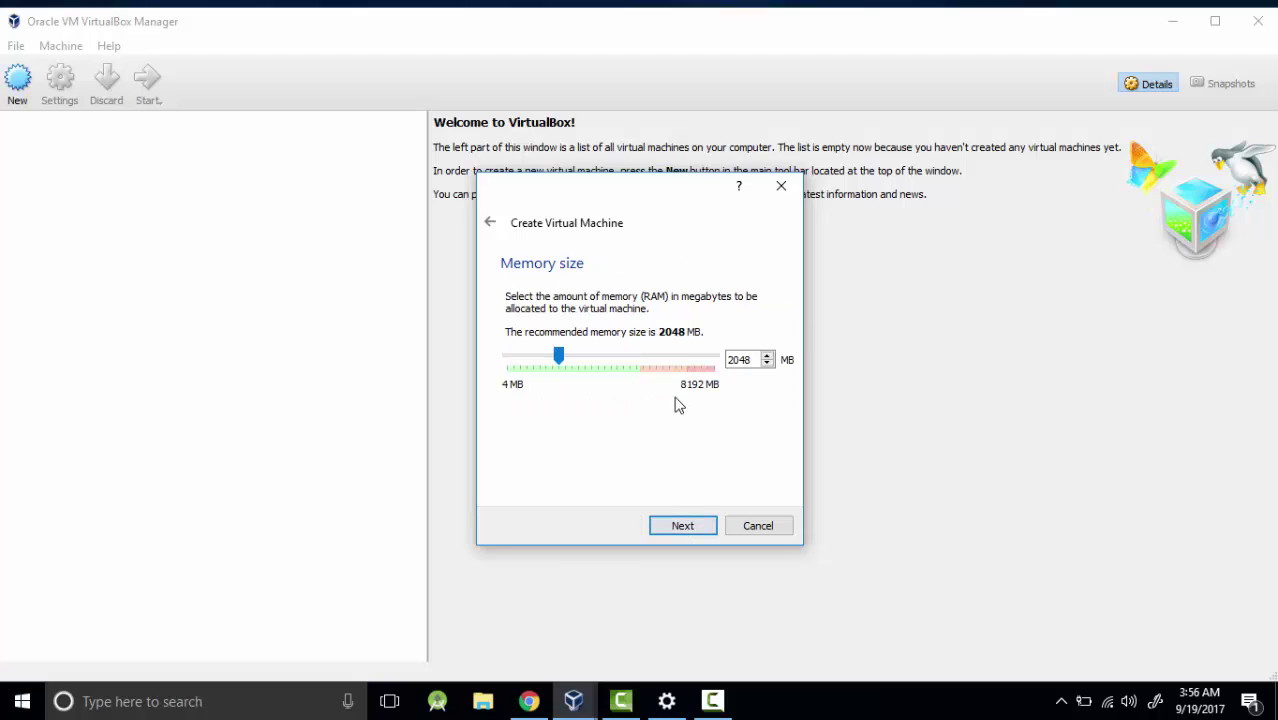
Step: Set the virtual machine's memory size to 4096 MB and continue to the hard disk settings
click(733, 360)
double_click(737, 360)
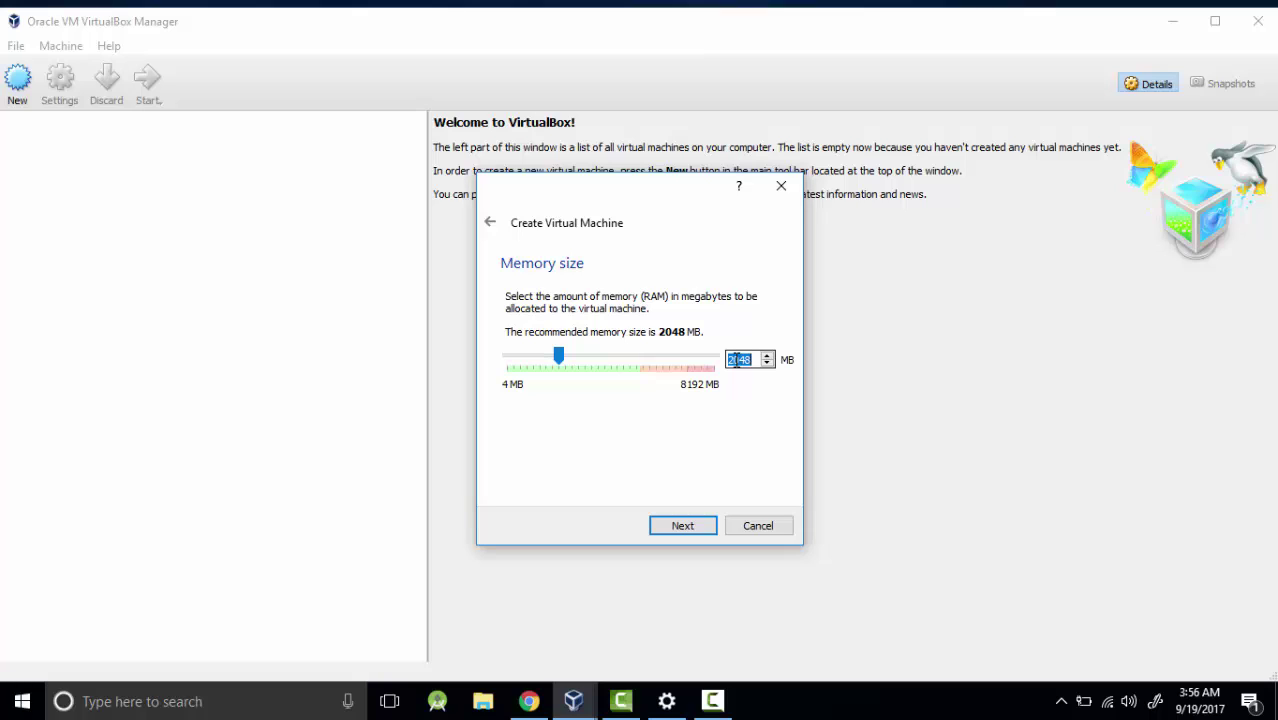
click(737, 360)
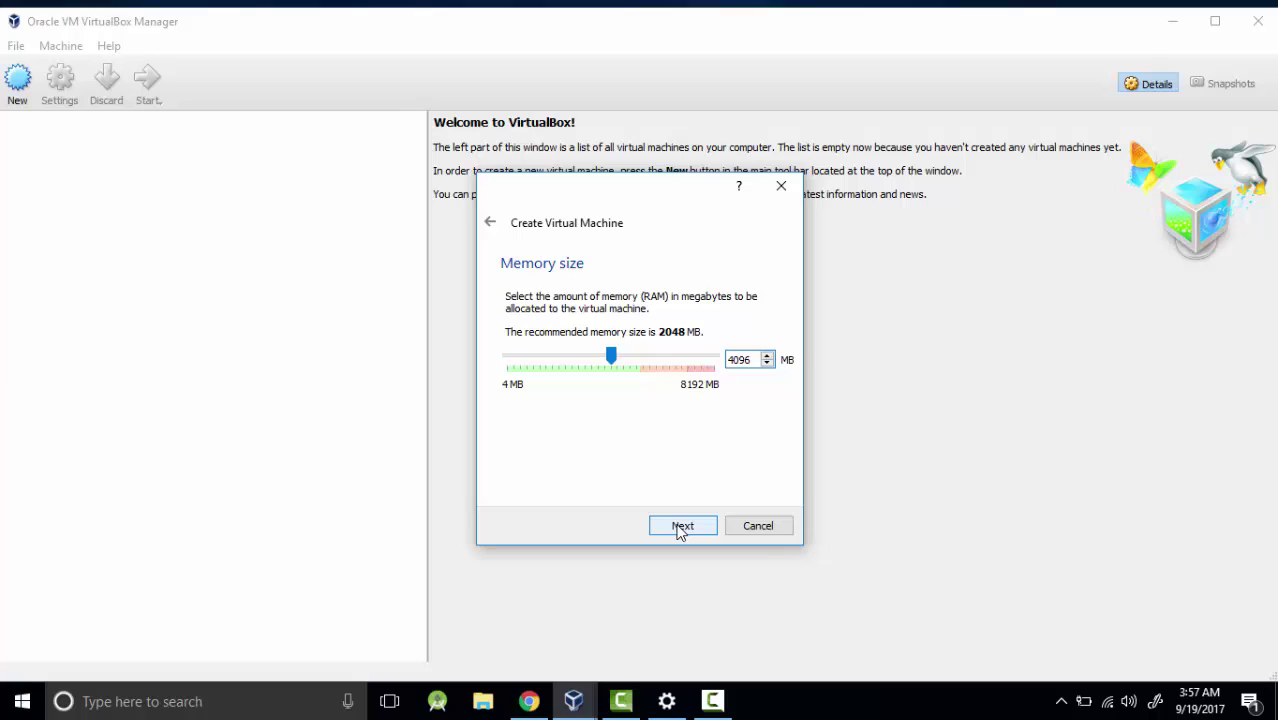
click(679, 525)
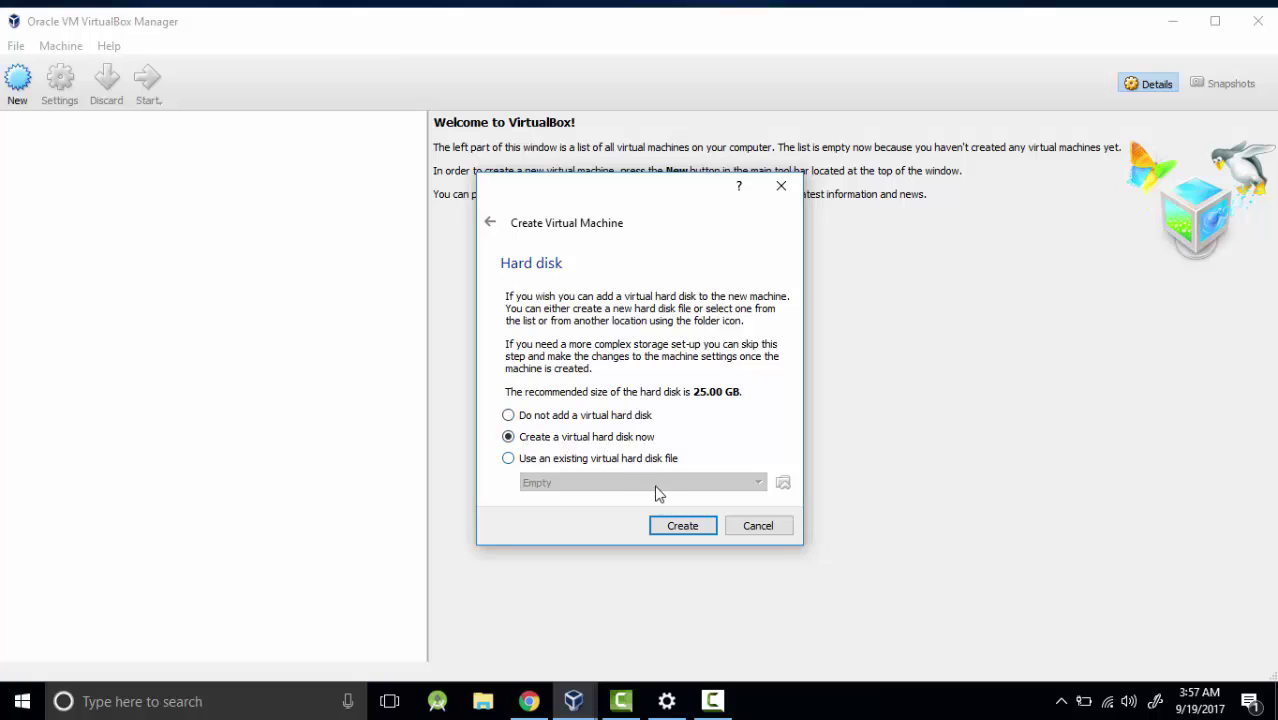
Step: Choose to create a virtual hard disk now, using the VHD file type and dynamically allocated storage
click(684, 532)
click(674, 530)
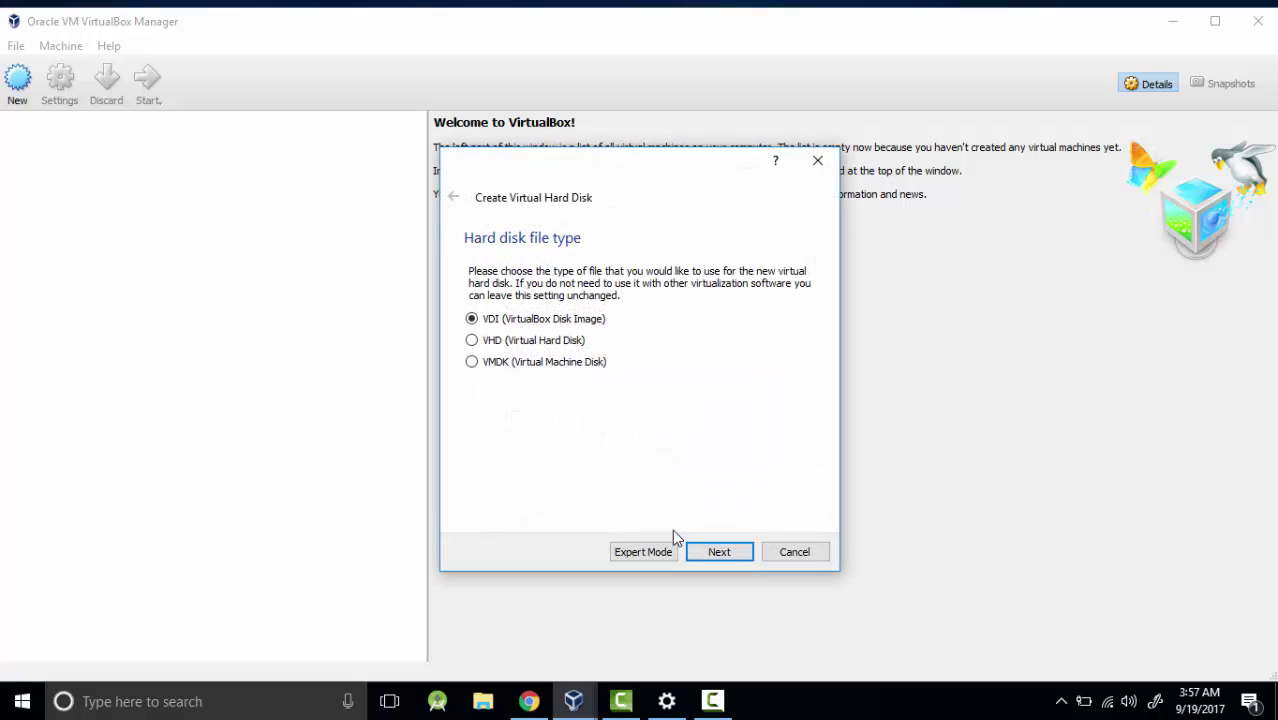
click(489, 341)
click(726, 555)
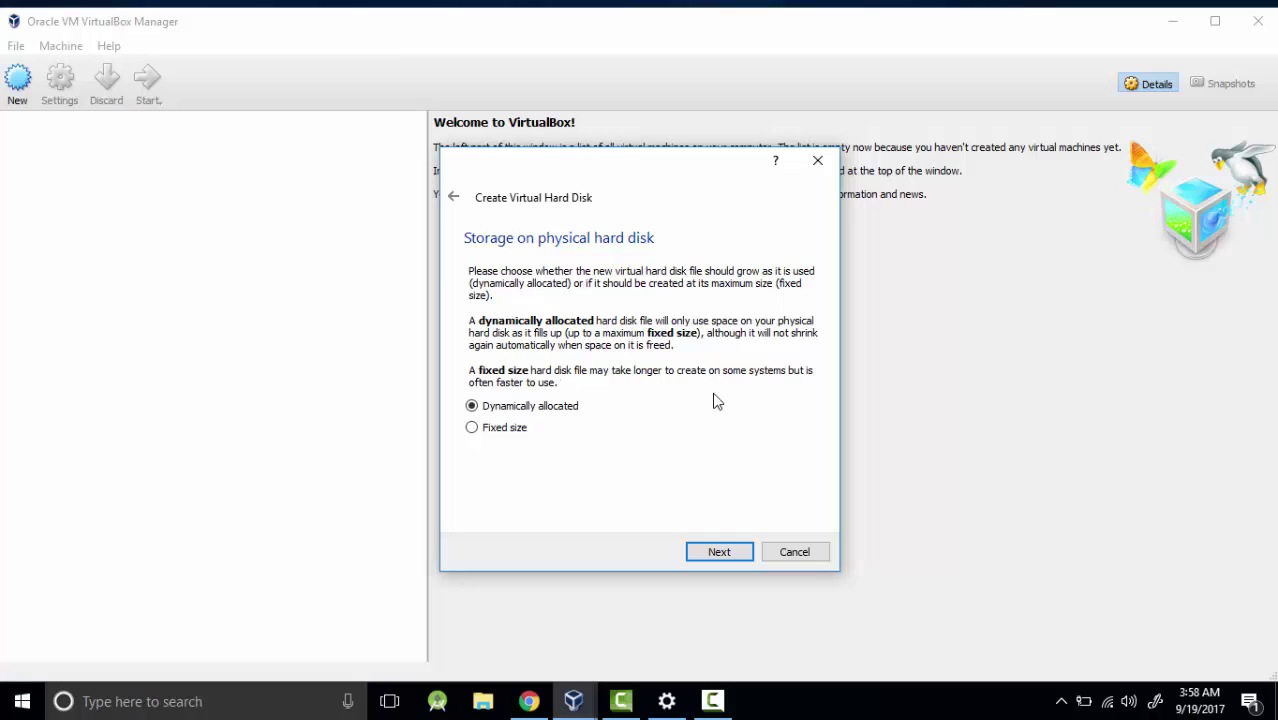
click(719, 553)
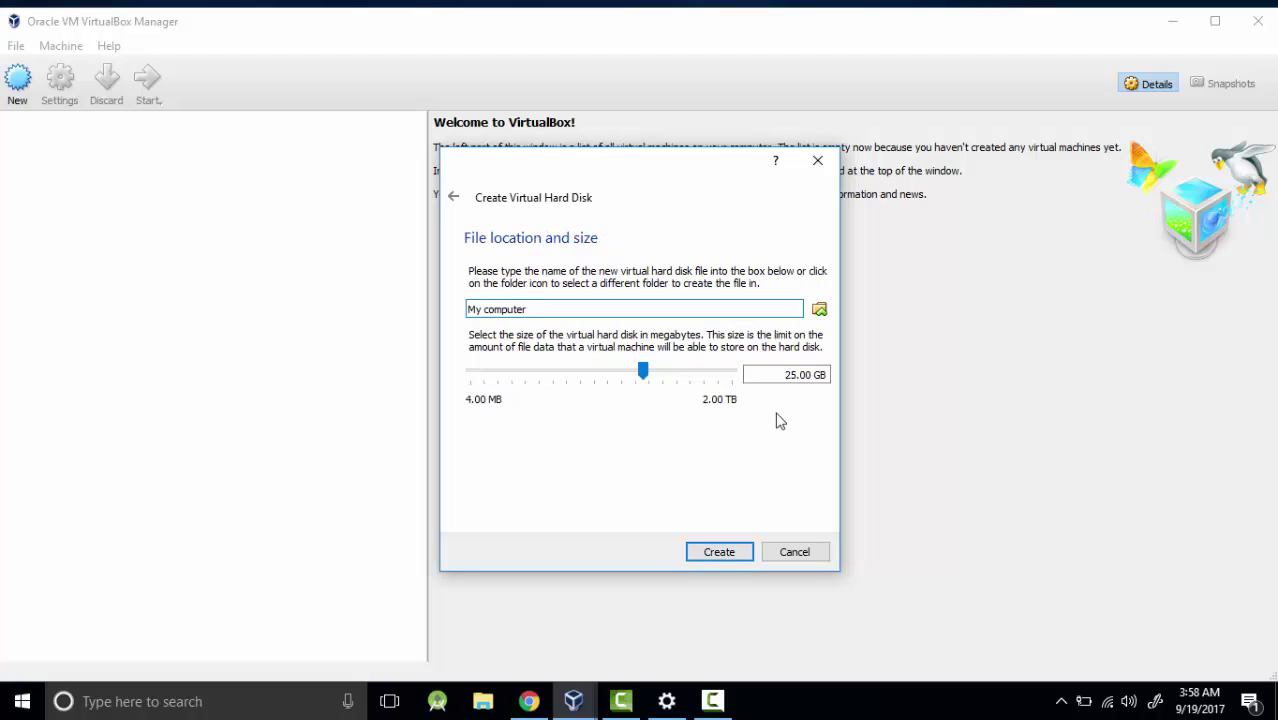
Step: Set the virtual hard disk size to 50 GB and create the disk
double_click(785, 376)
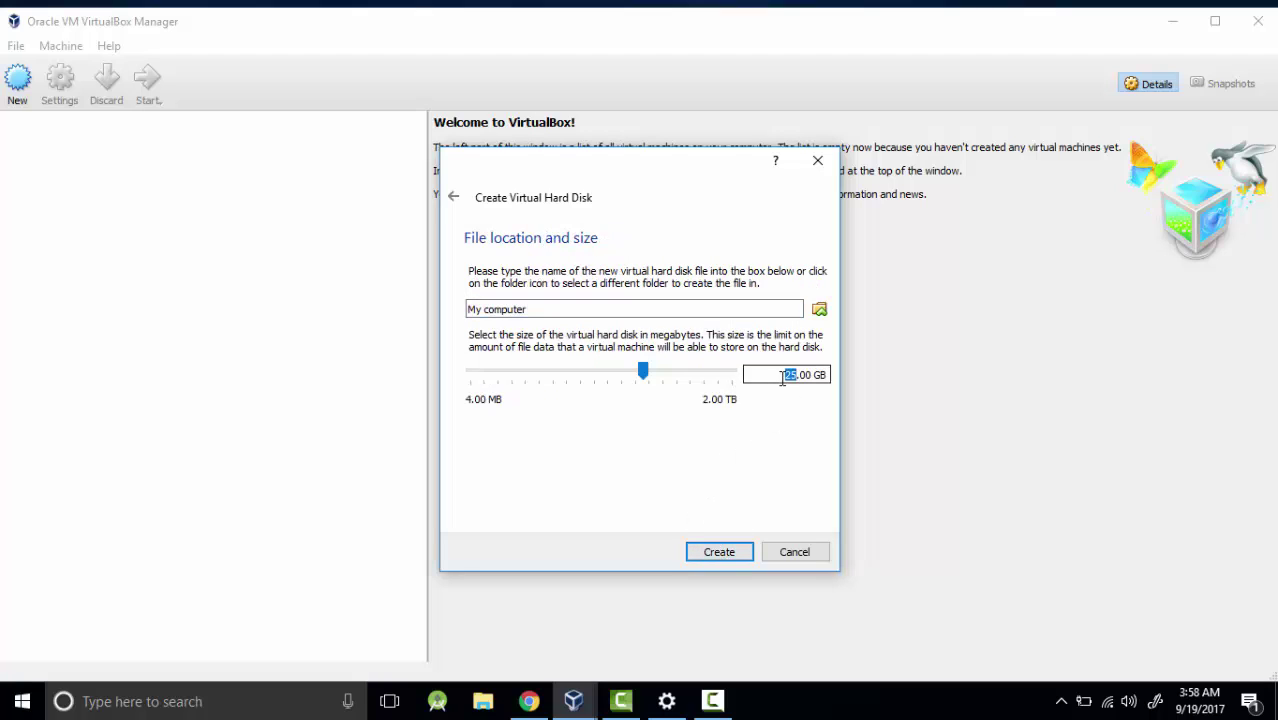
text(50)
click(718, 552)
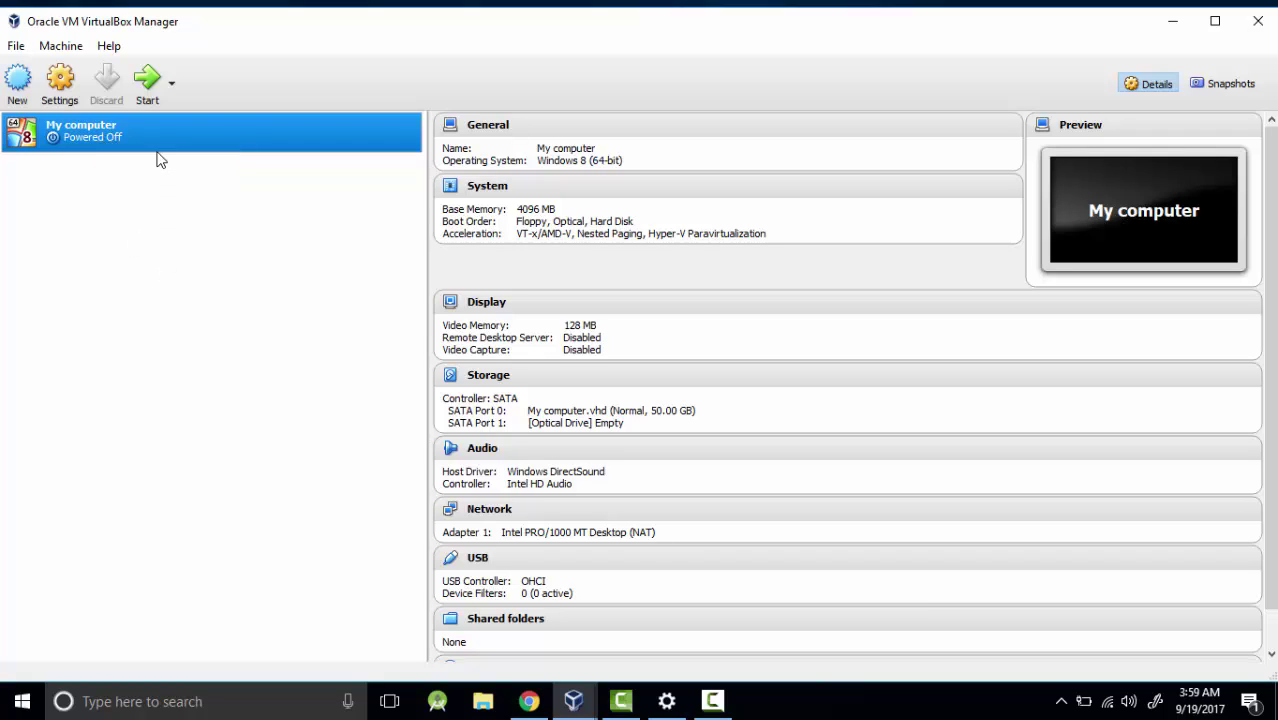
Step: Start the "My computer" virtual machine with Windows_8.1_Pro_X64_Activated.iso from the external drive as its start-up disk
click(147, 79)
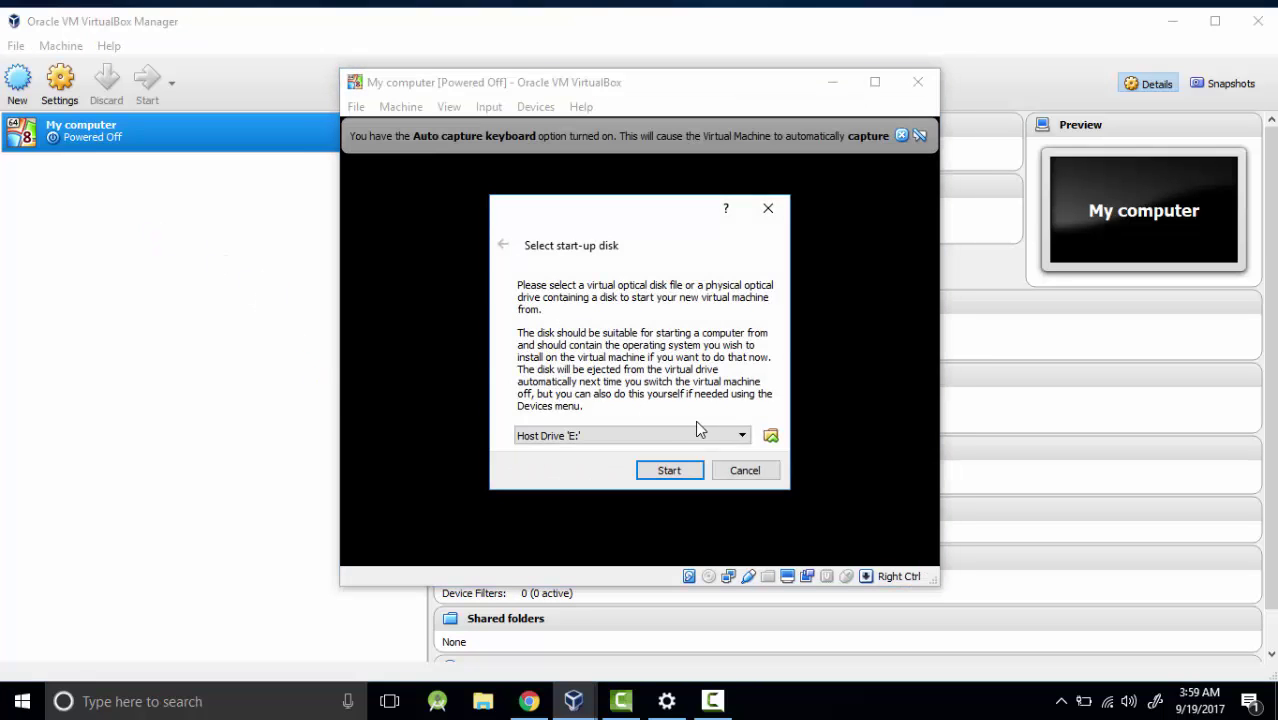
click(770, 437)
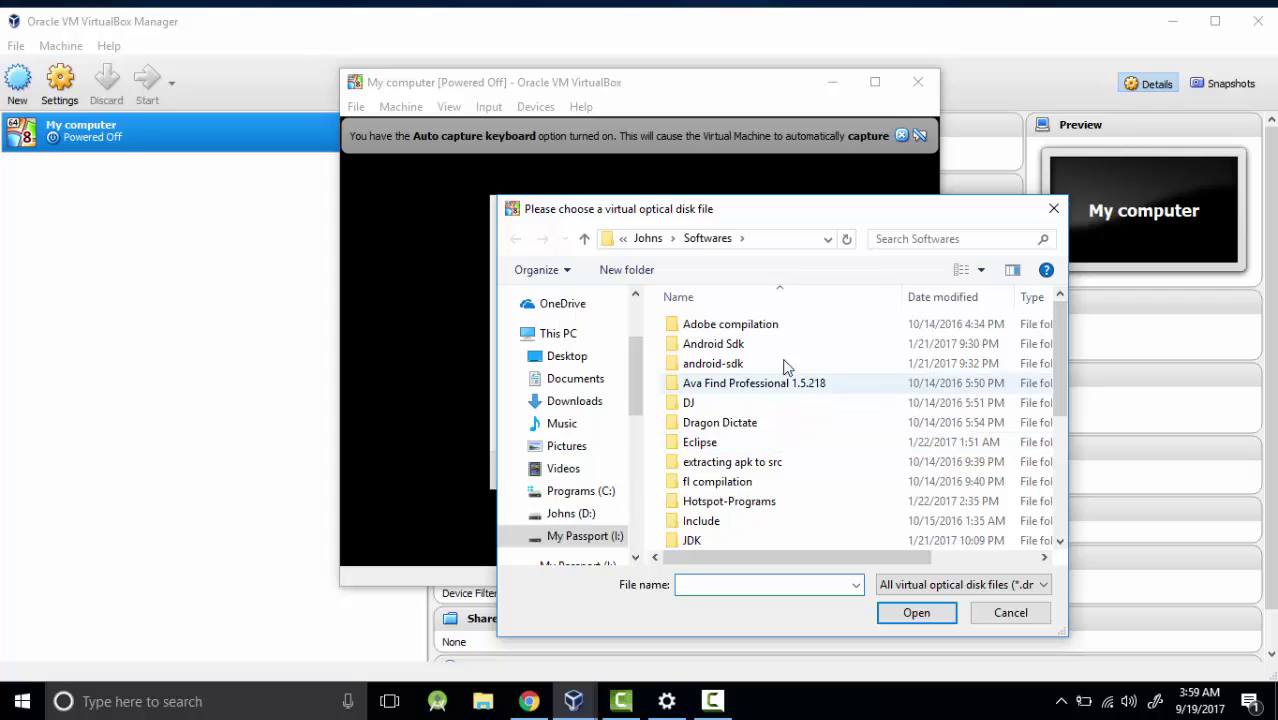
scroll(788, 380, down, 1)
scroll(786, 398, down, 1)
scroll(785, 397, up, 1)
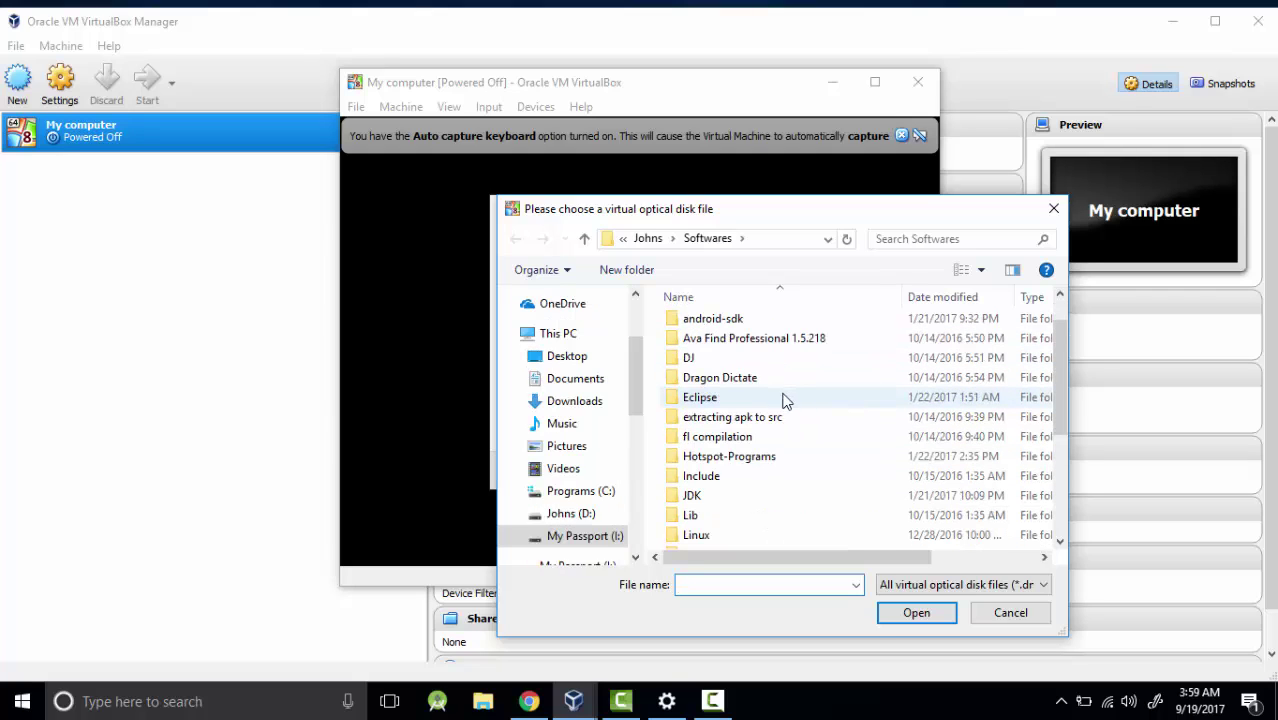
scroll(757, 374, down, 3)
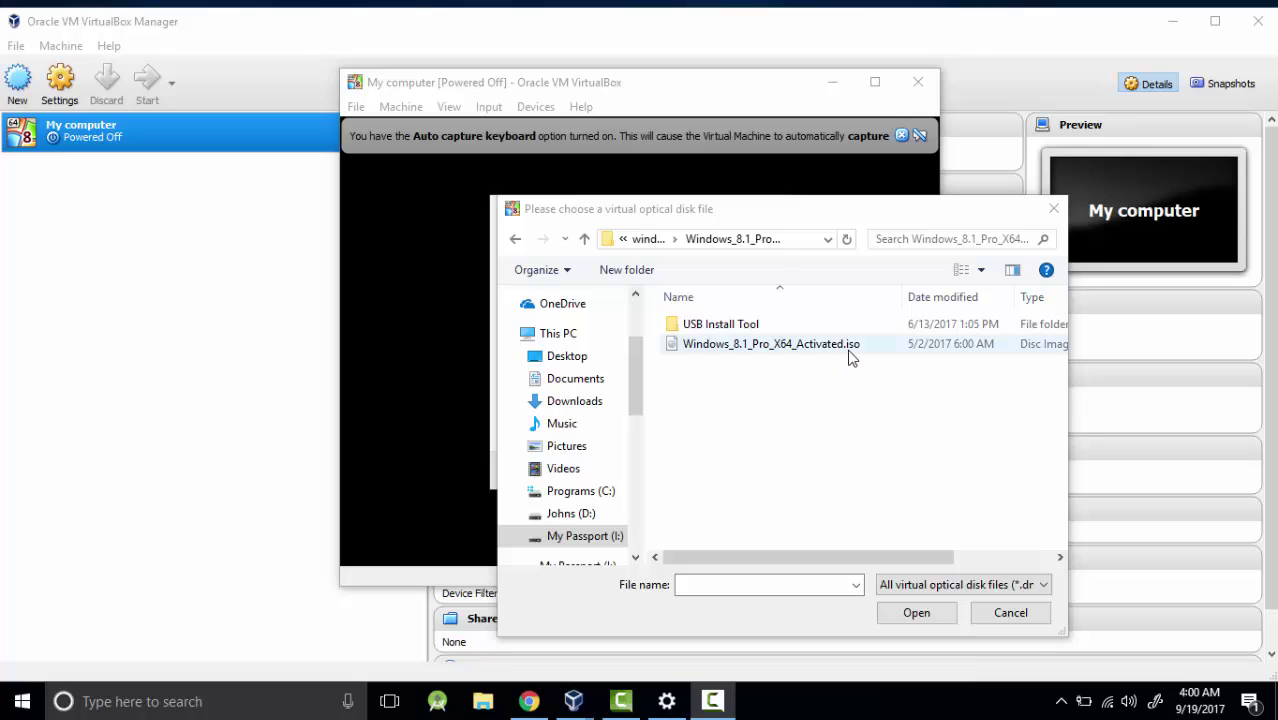
click(802, 348)
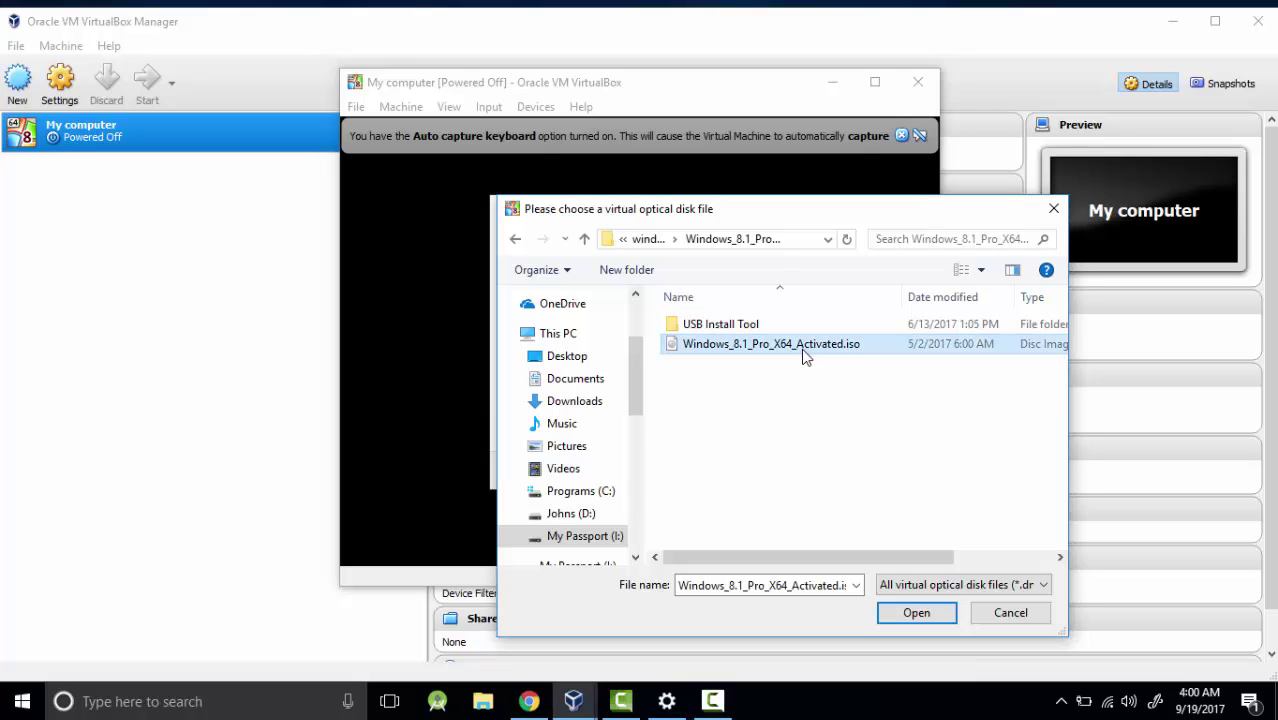
click(912, 612)
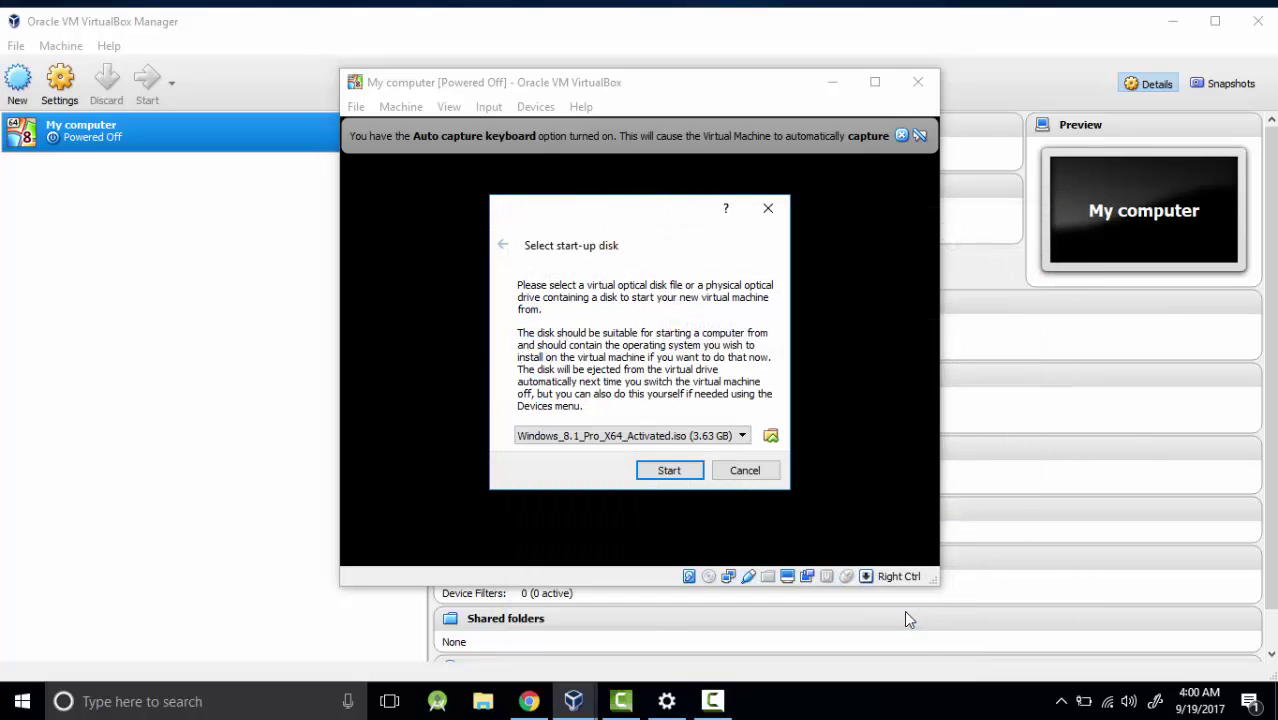
click(672, 478)
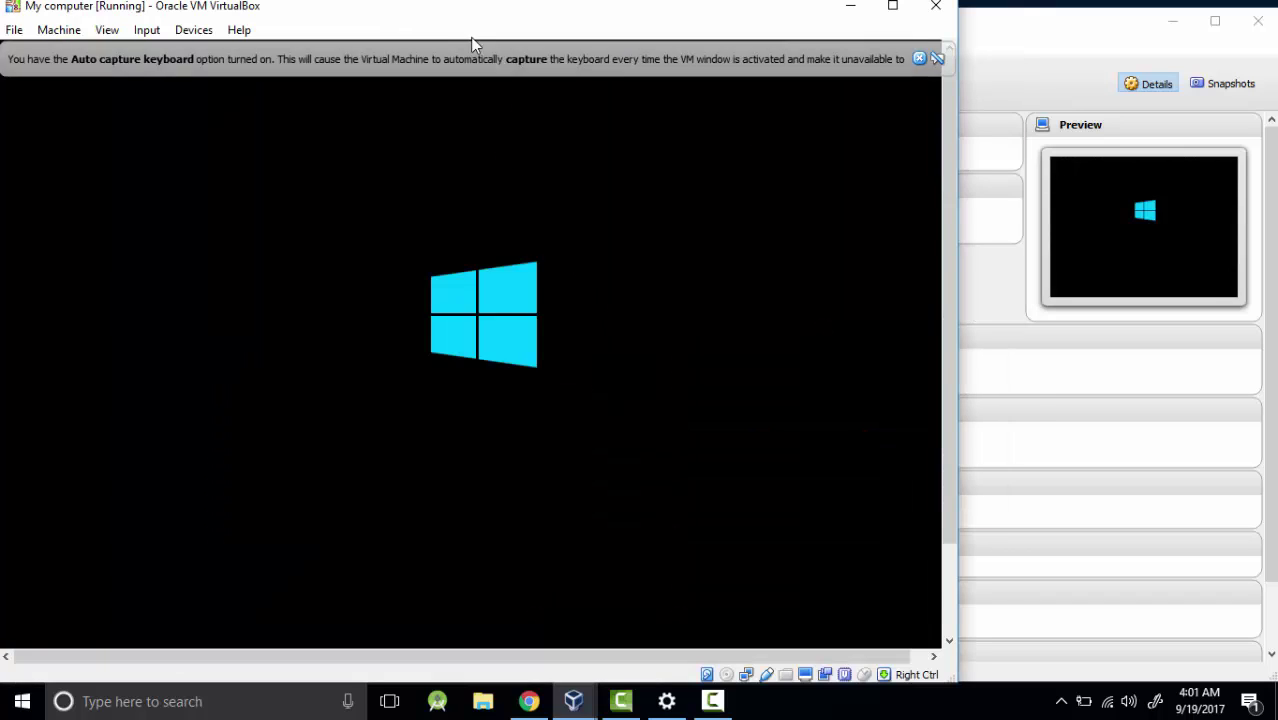
Step: Start the Windows installation with English (United States) and the US keyboard in a maximized window, and dismiss the virtual machine's notification messages
drag(432, 22, 520, 0)
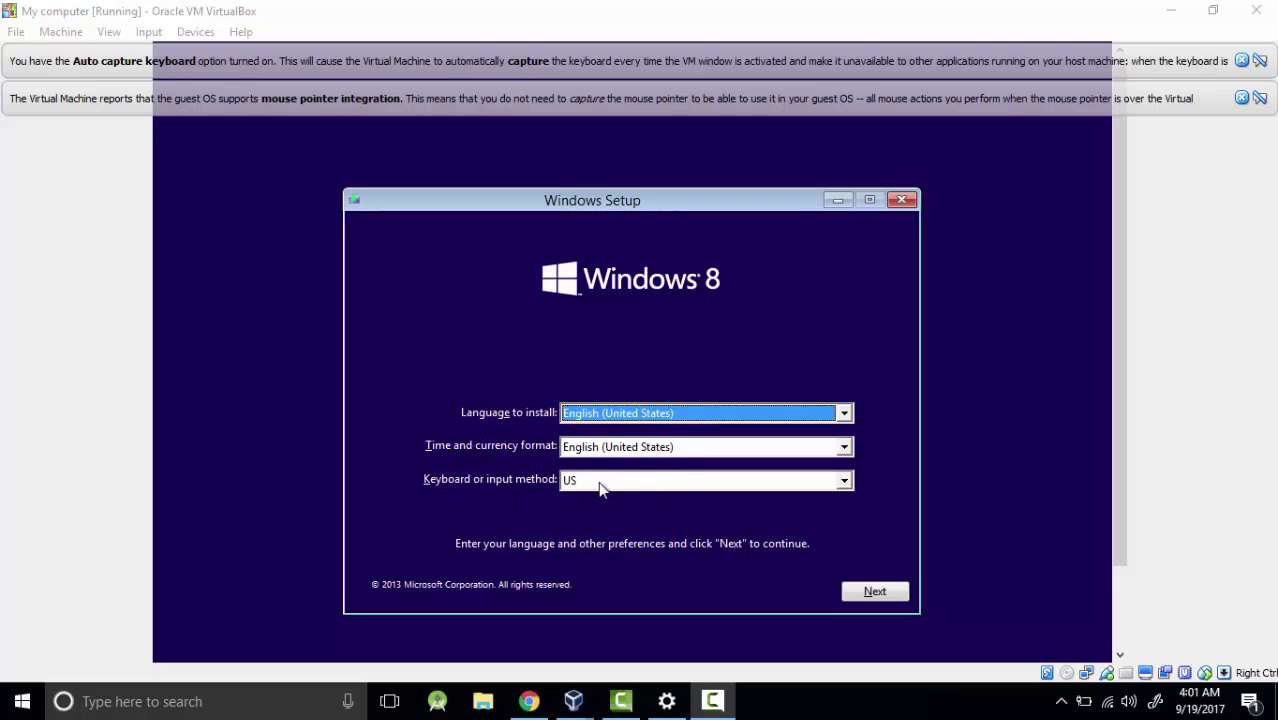
click(876, 591)
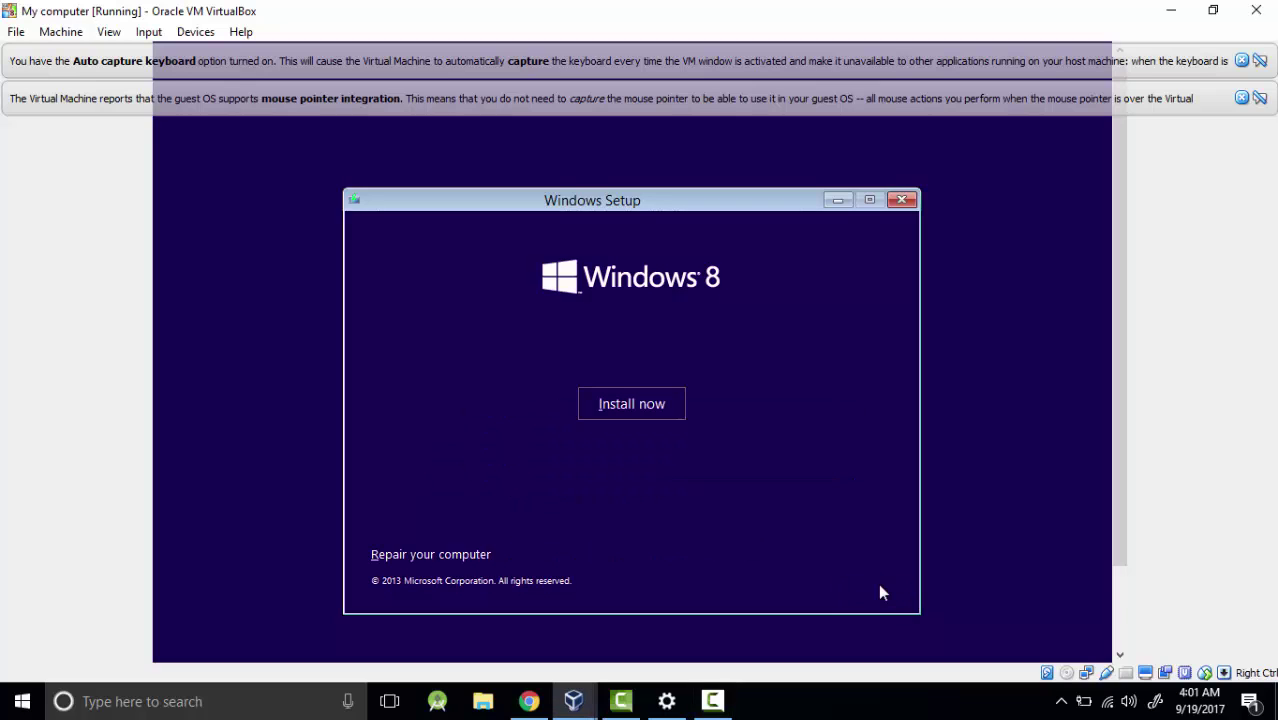
click(632, 403)
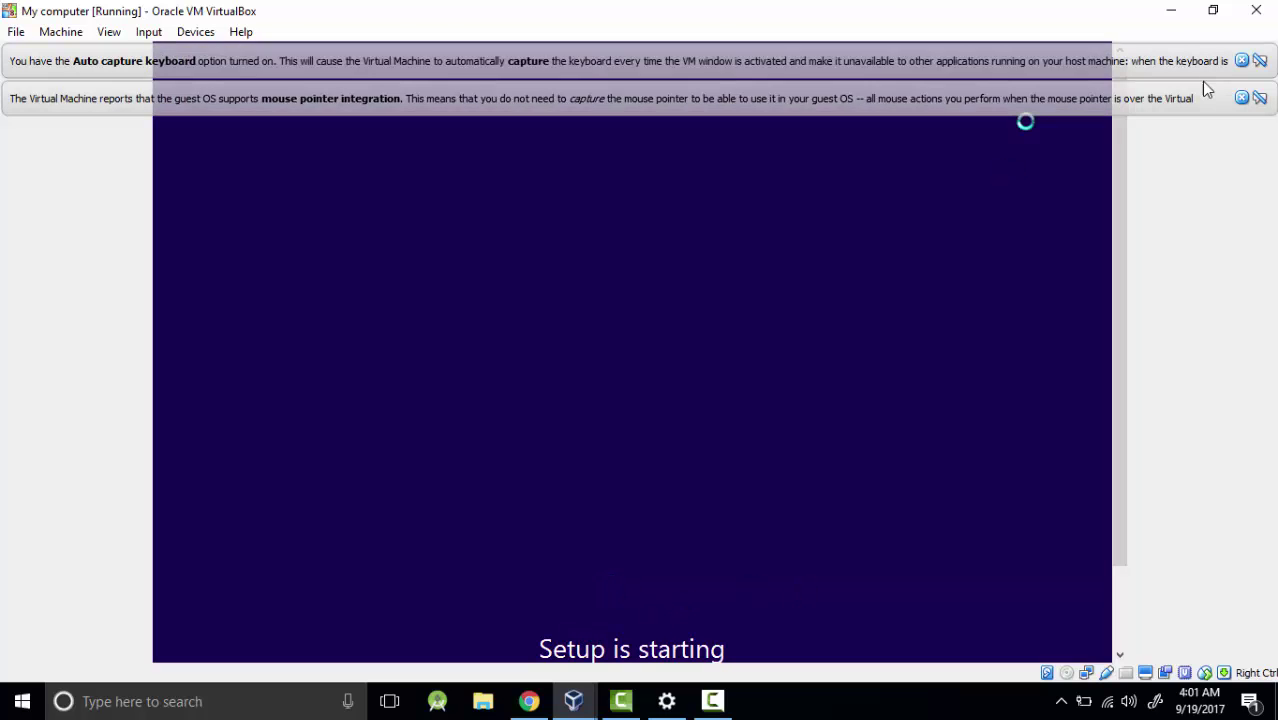
click(1241, 99)
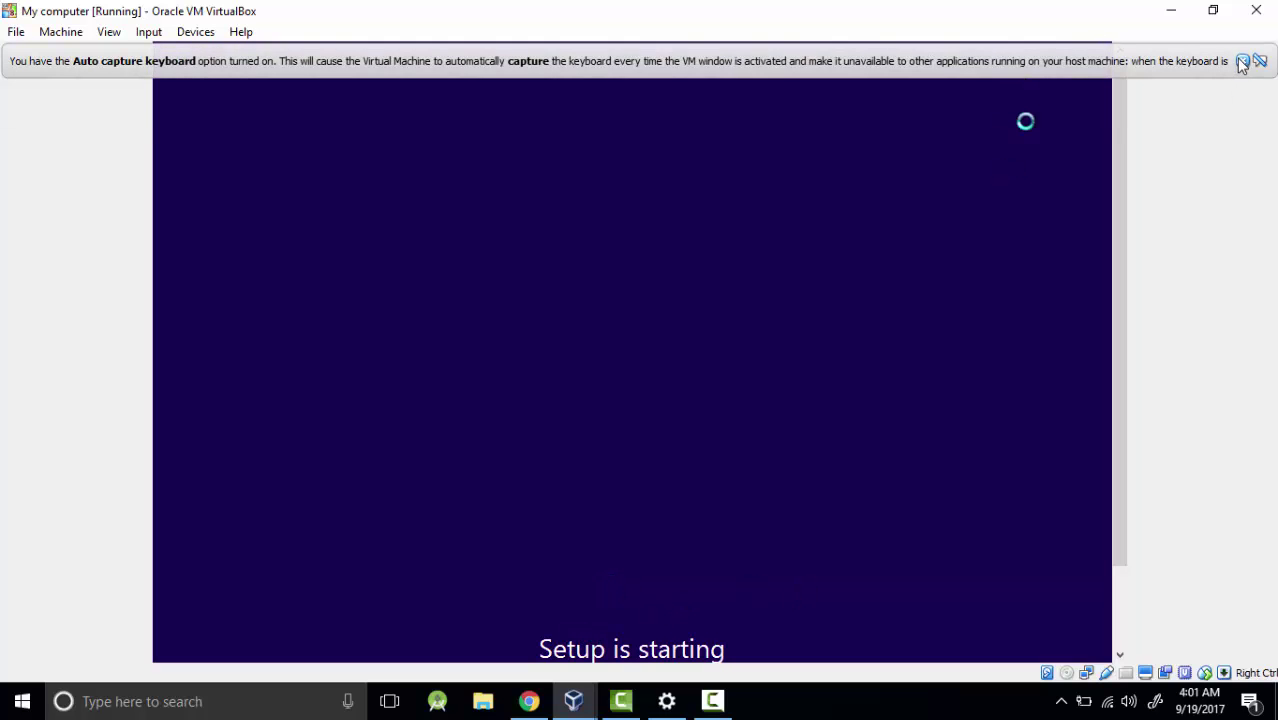
click(1241, 61)
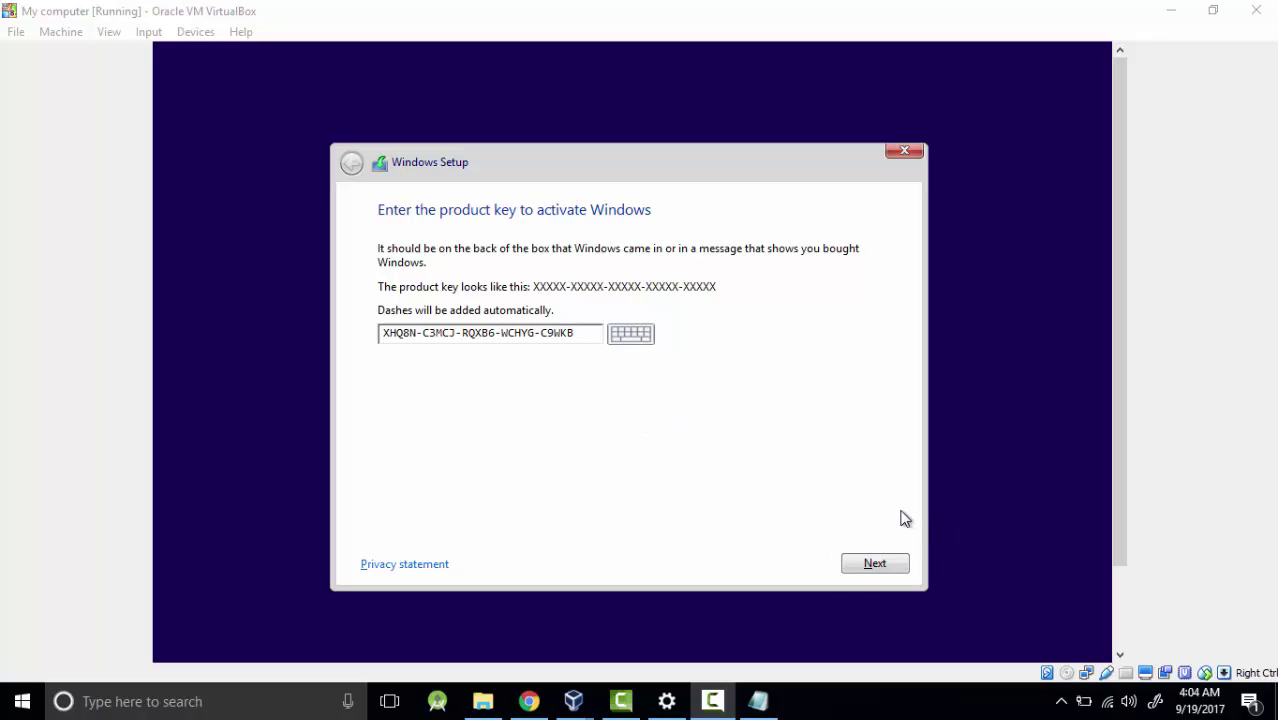
Step: Submit the filled-in product key, accept the license terms, and install Windows on the unallocated space of Drive 0
click(873, 565)
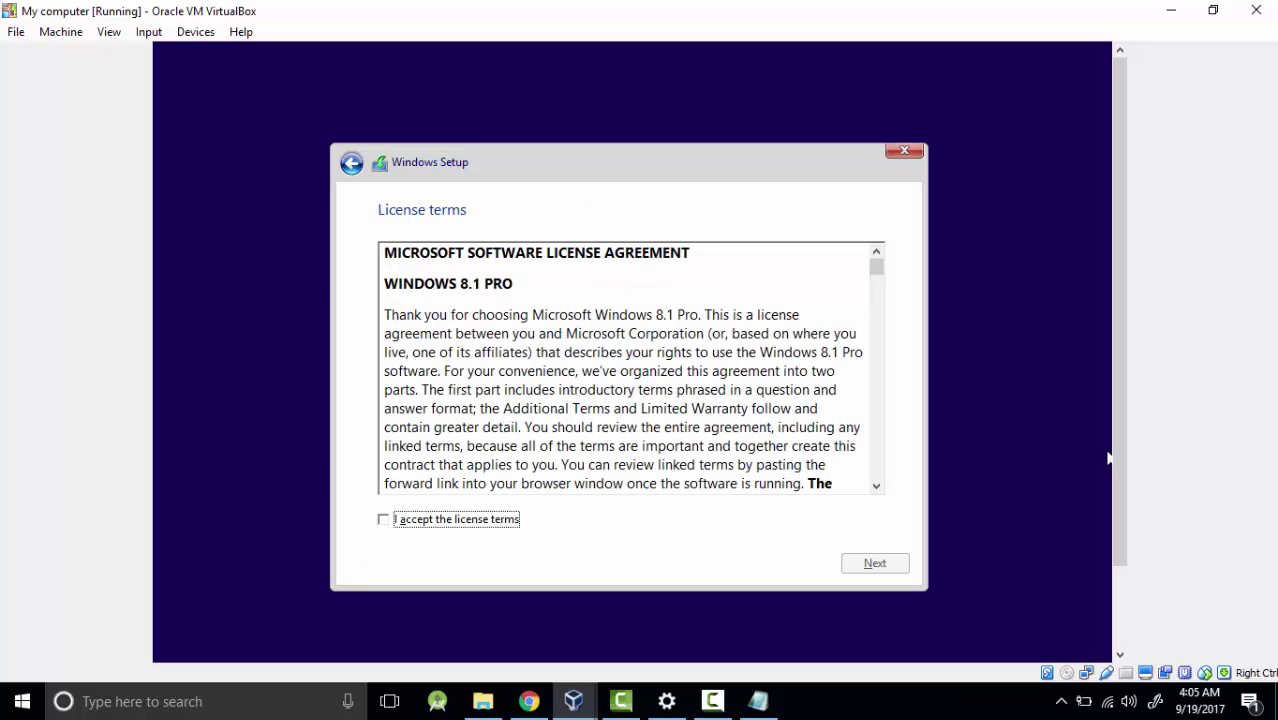
click(384, 524)
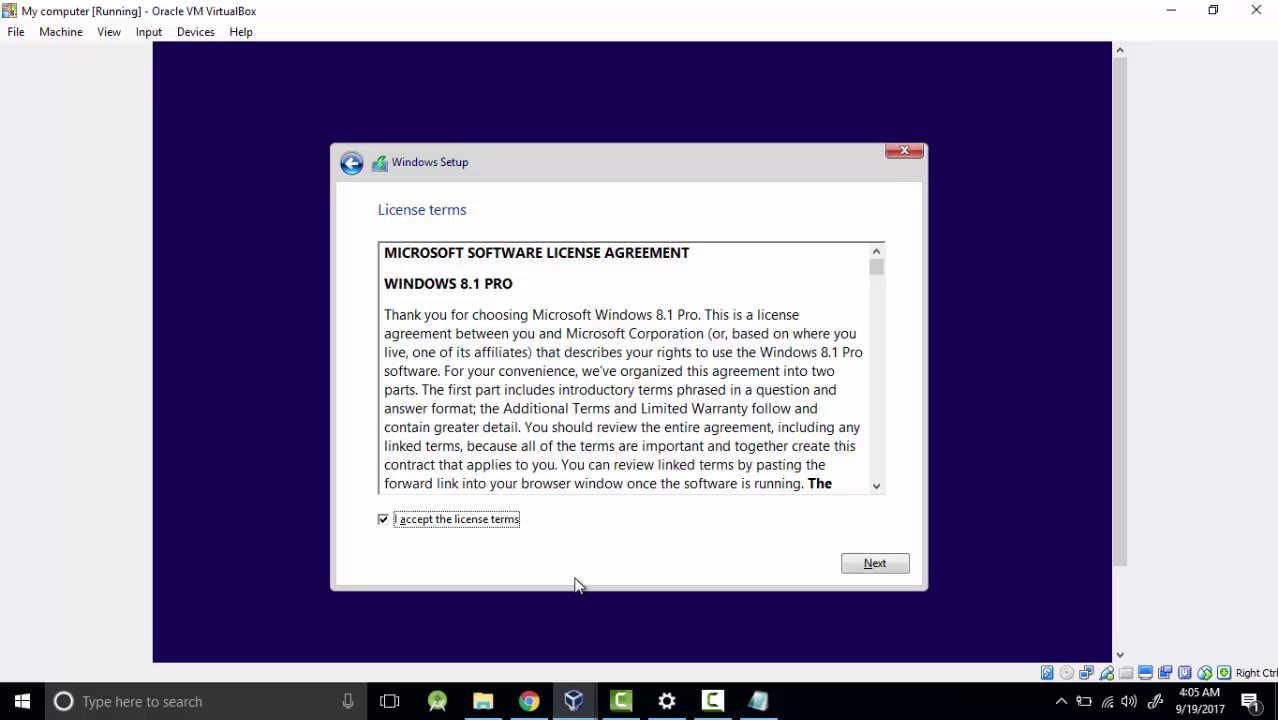
click(876, 566)
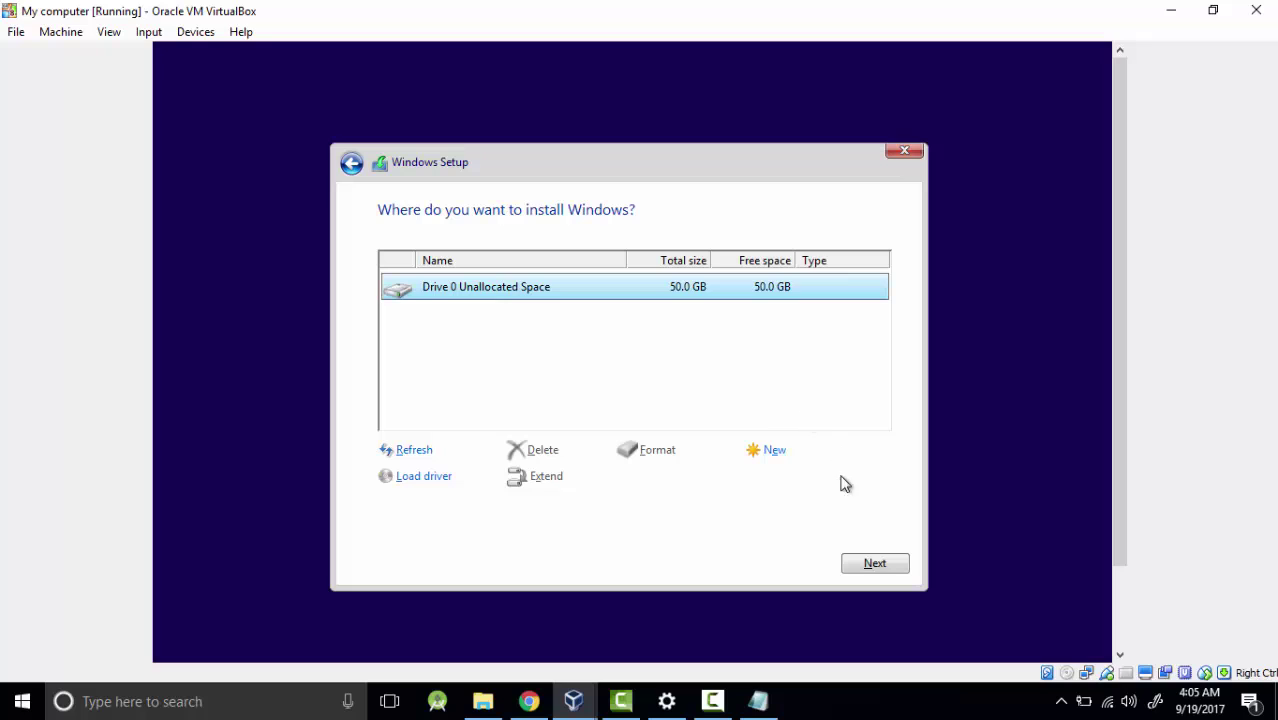
click(862, 568)
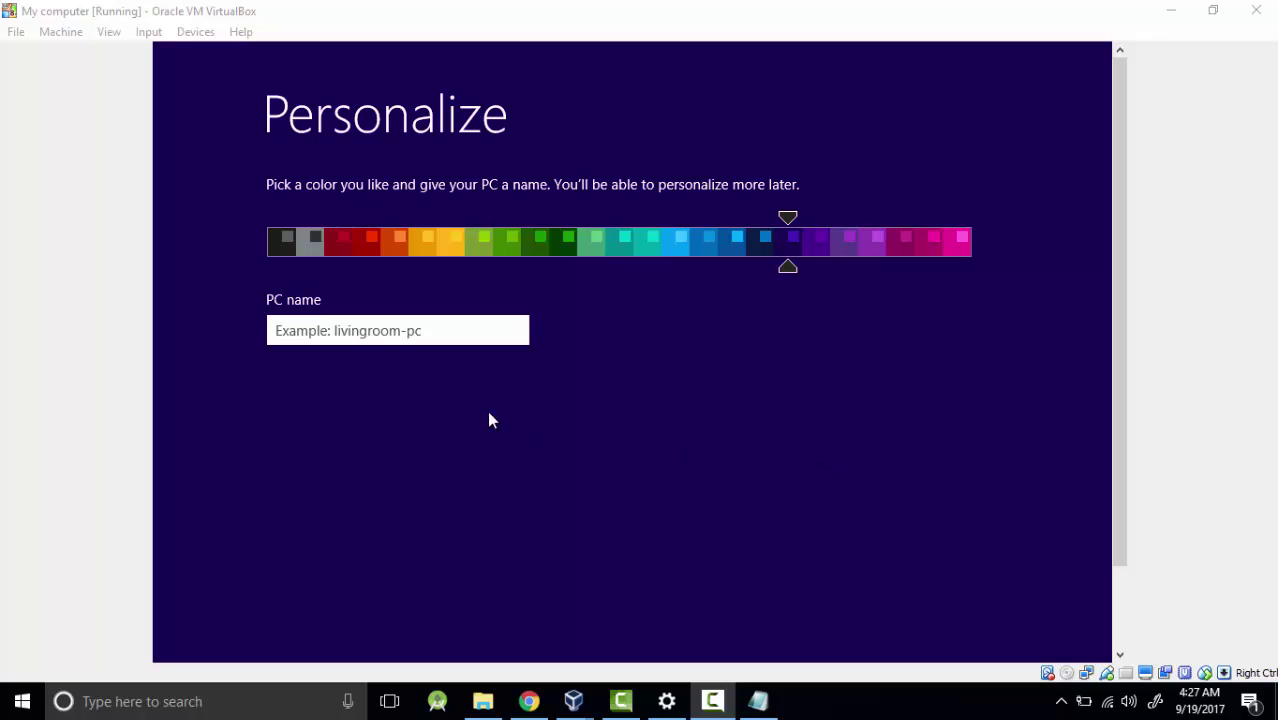
Step: Name the PC Meshtutors, pick a medium blue color for it, and continue to the settings page
click(393, 331)
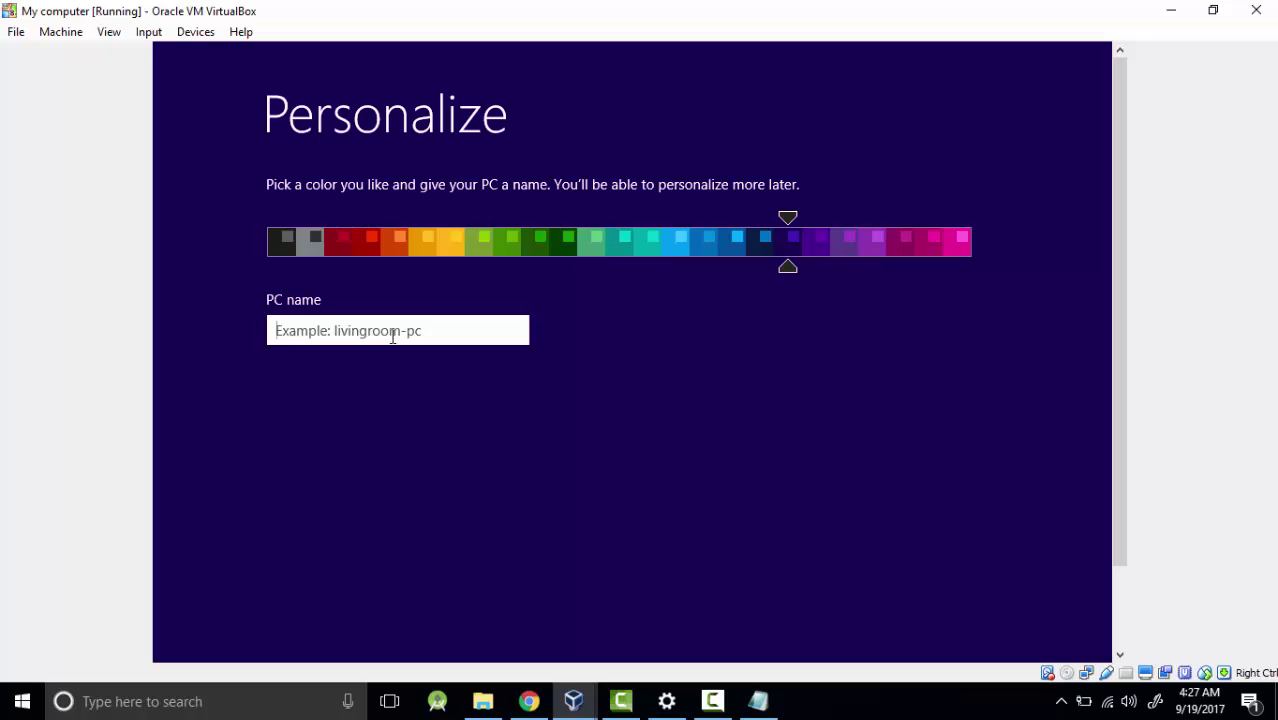
text(Meshtut)
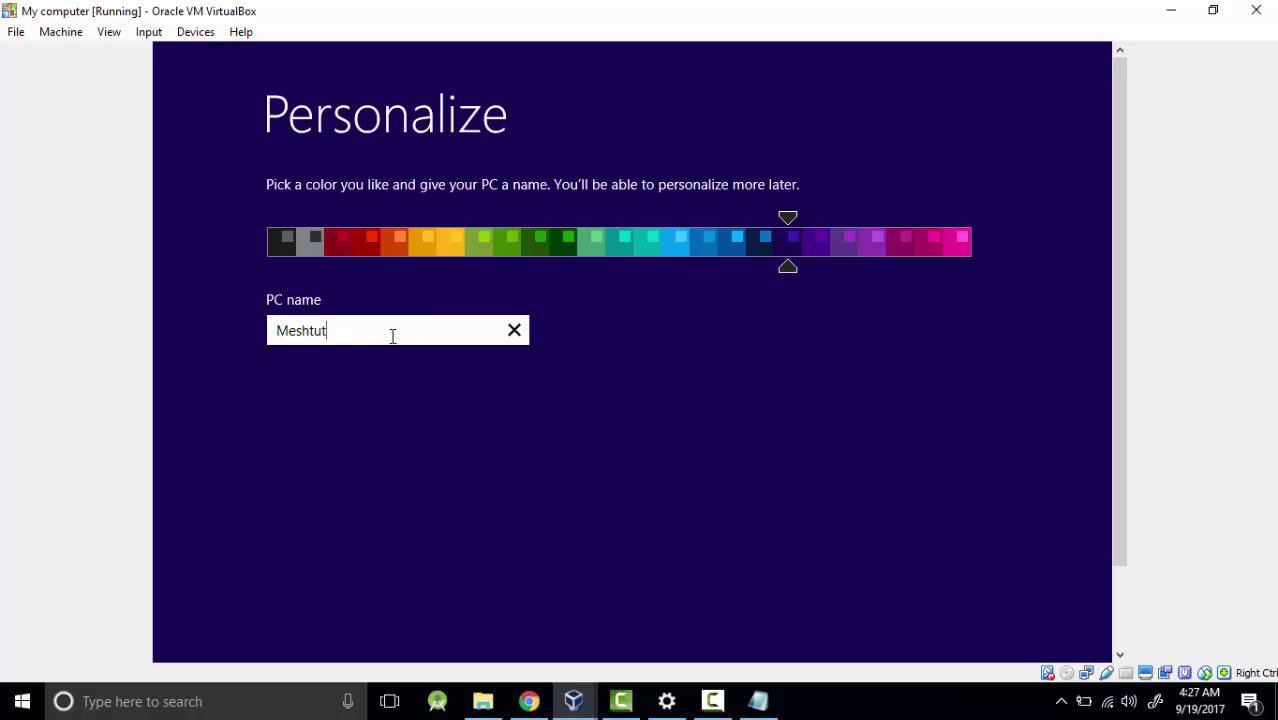
text(ors)
drag(790, 220, 706, 235)
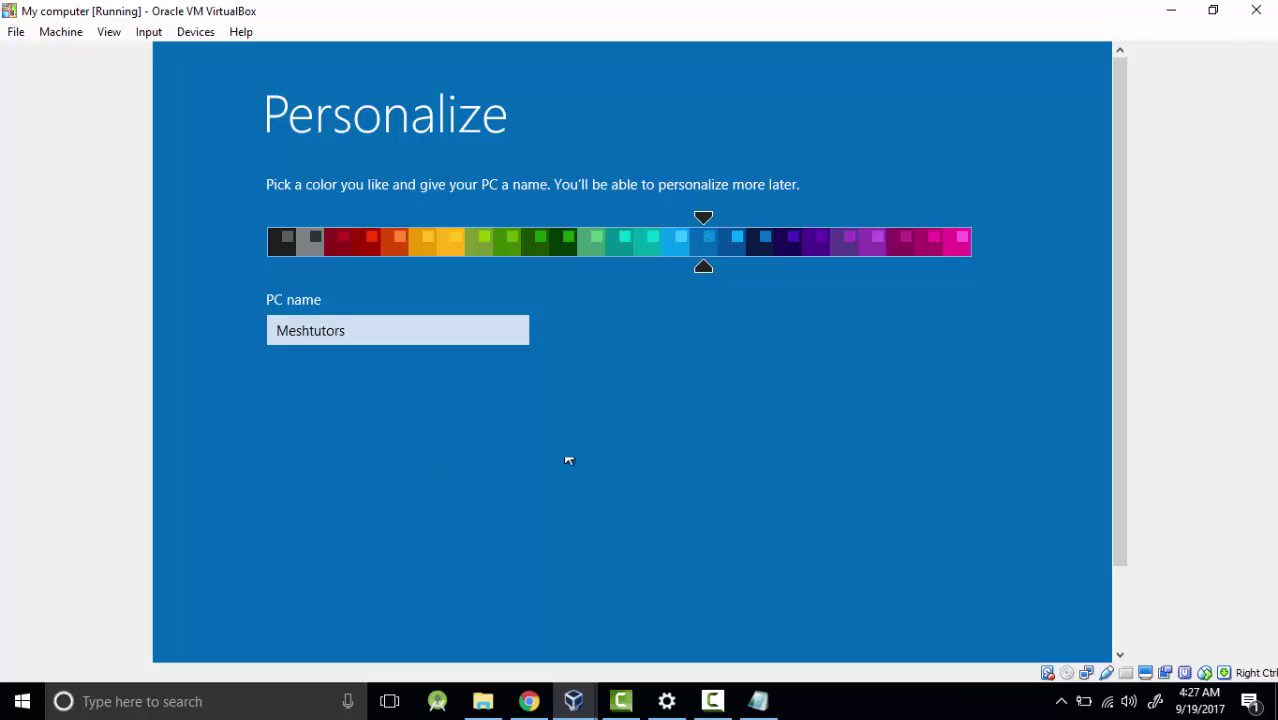
drag(1118, 177, 1124, 323)
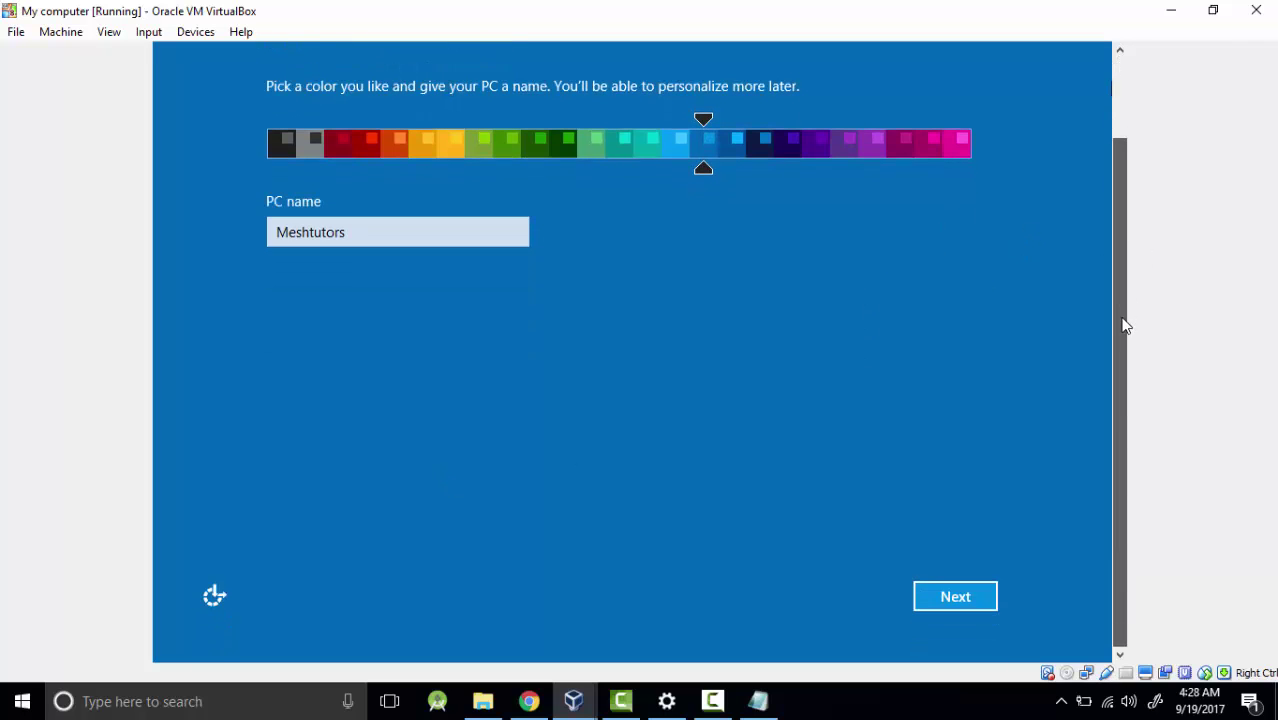
click(953, 597)
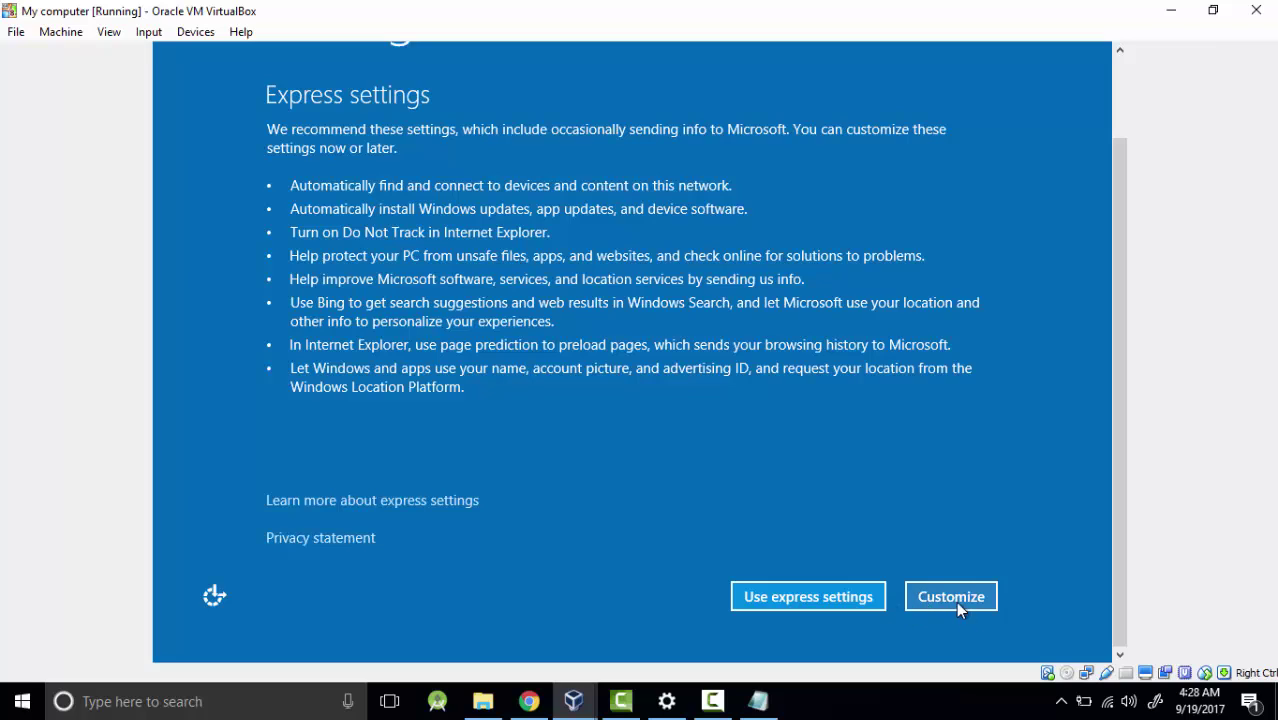
Step: Use the express settings and try to create a local account with the user name meshtutors and no password
click(818, 600)
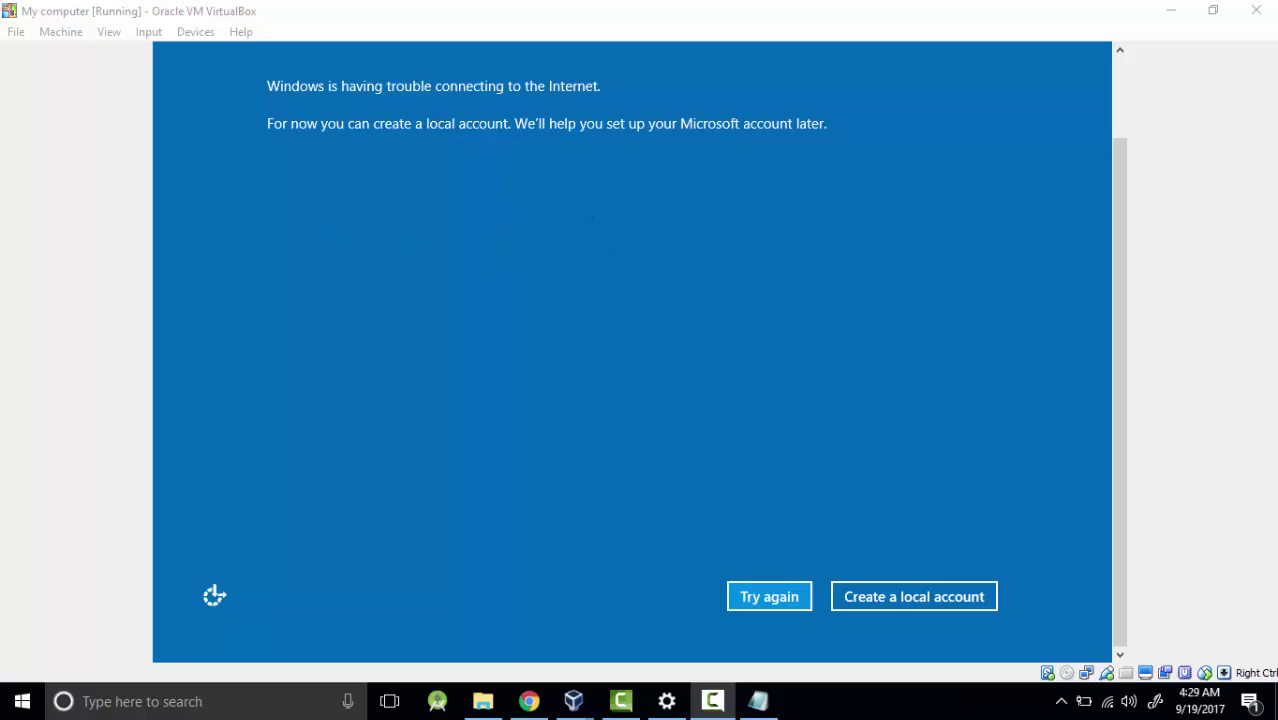
click(901, 603)
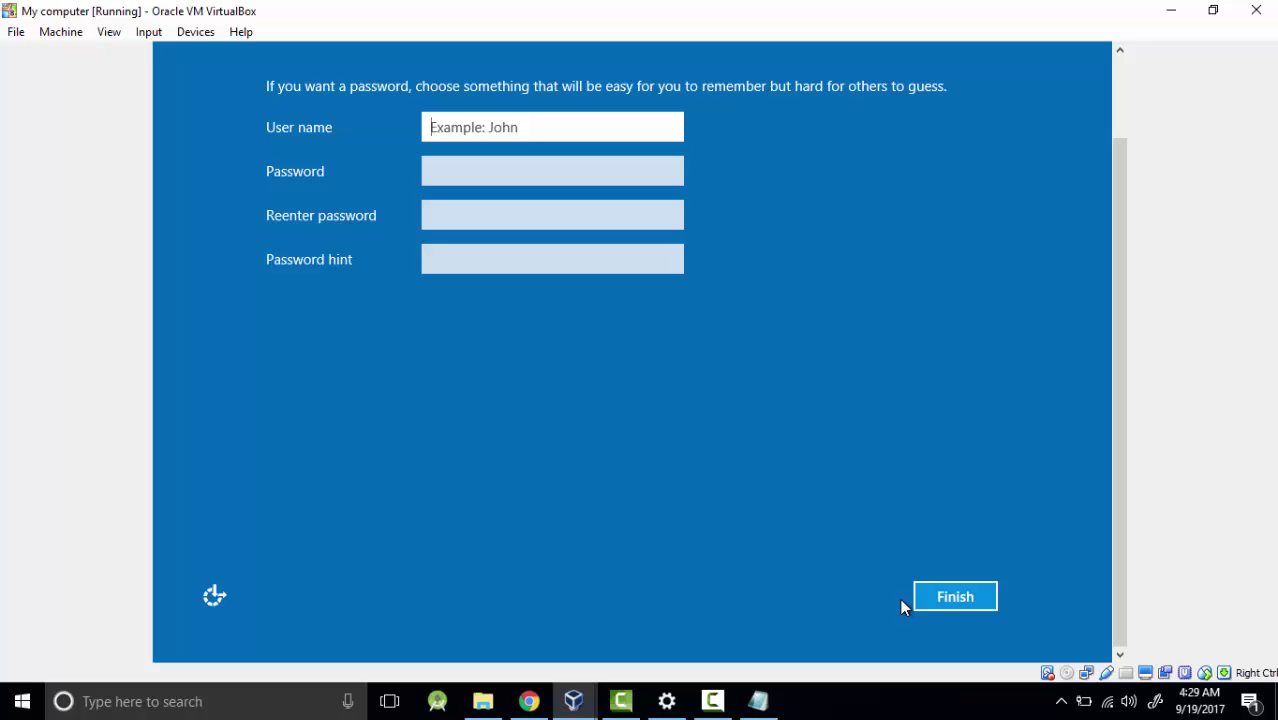
text(mesh)
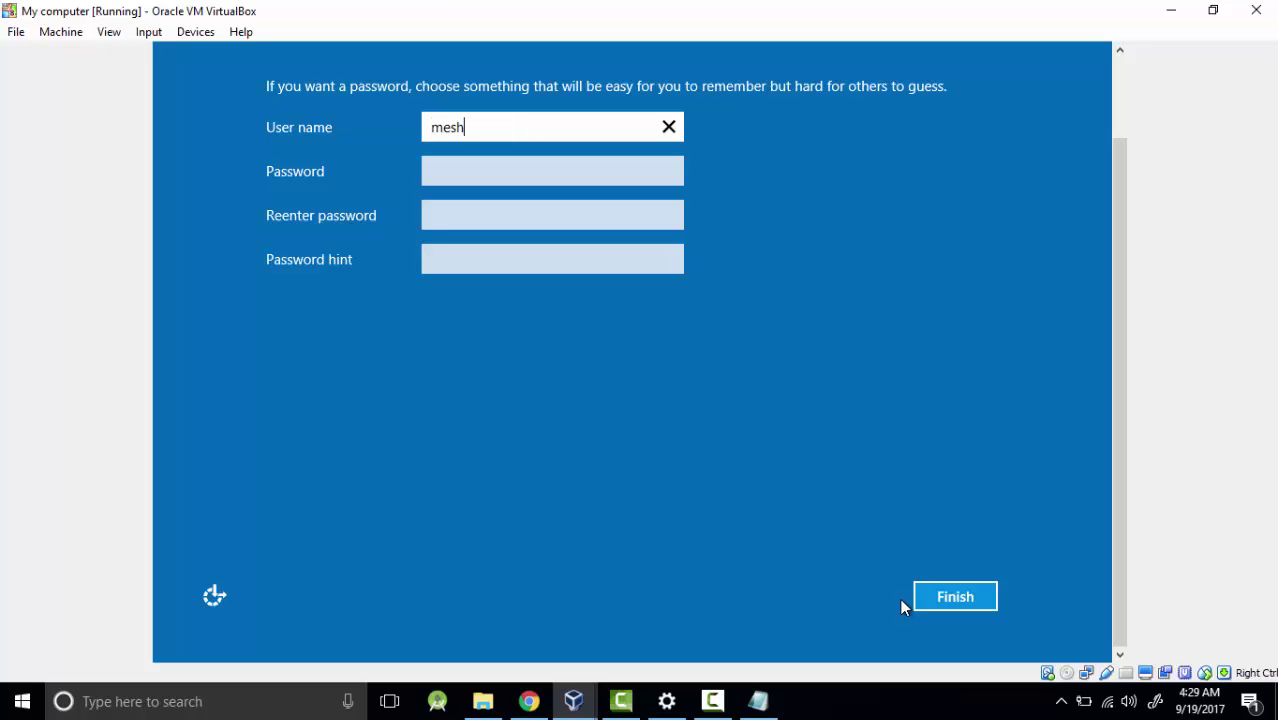
text(tutors)
click(502, 165)
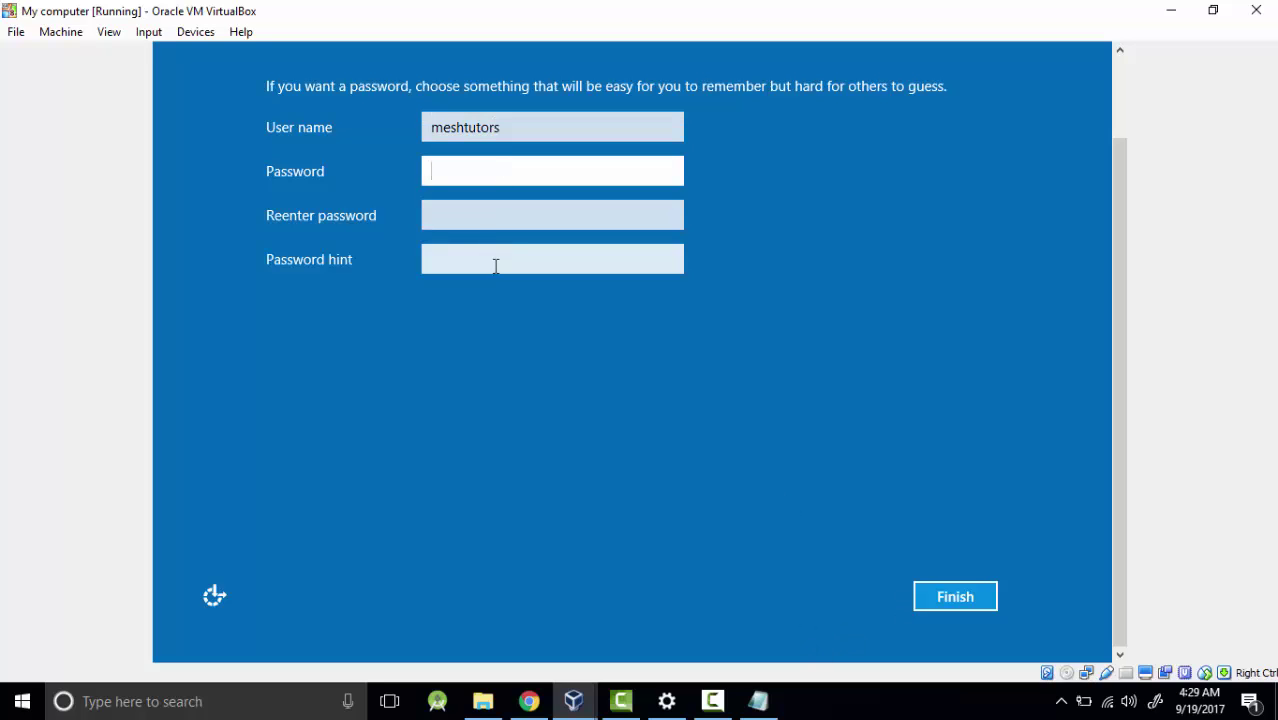
click(956, 597)
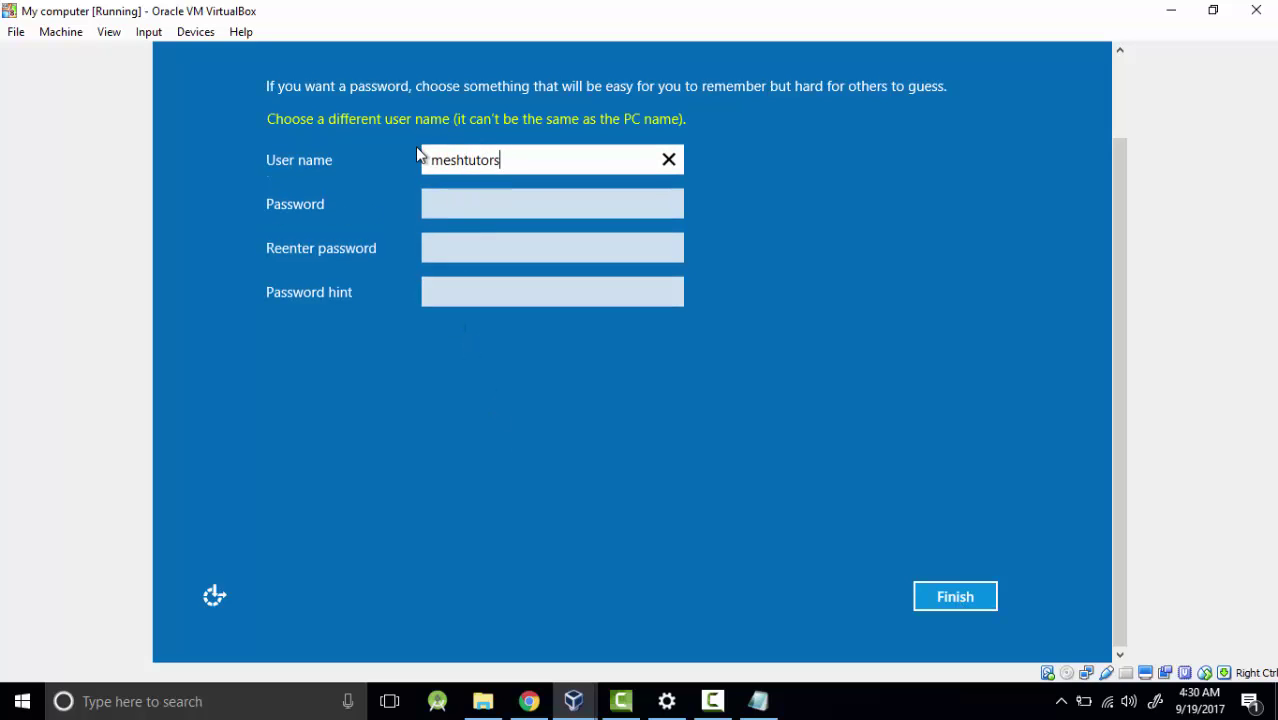
Step: Replace the local account's user name with a person's first name, leave the password blank, and finish the account setup
click(451, 161)
drag(506, 160, 394, 162)
text(Me)
key(BackSpace)
key(BackSpace)
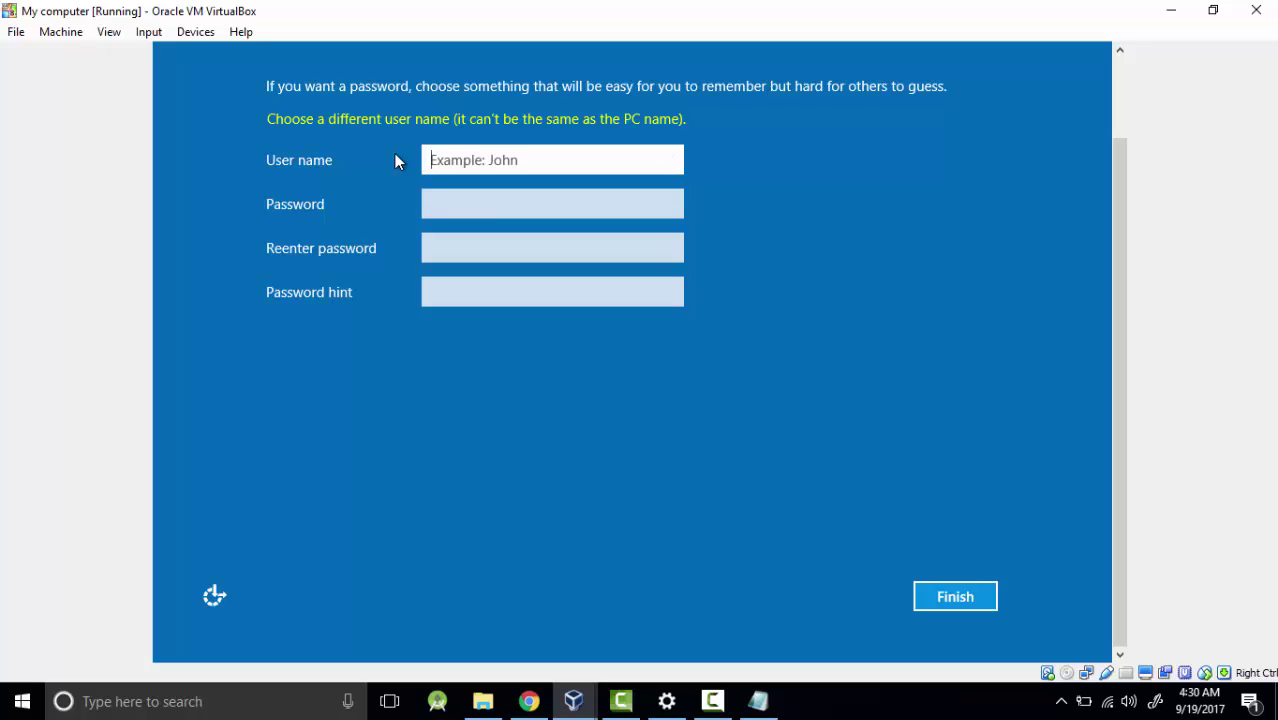
text(John)
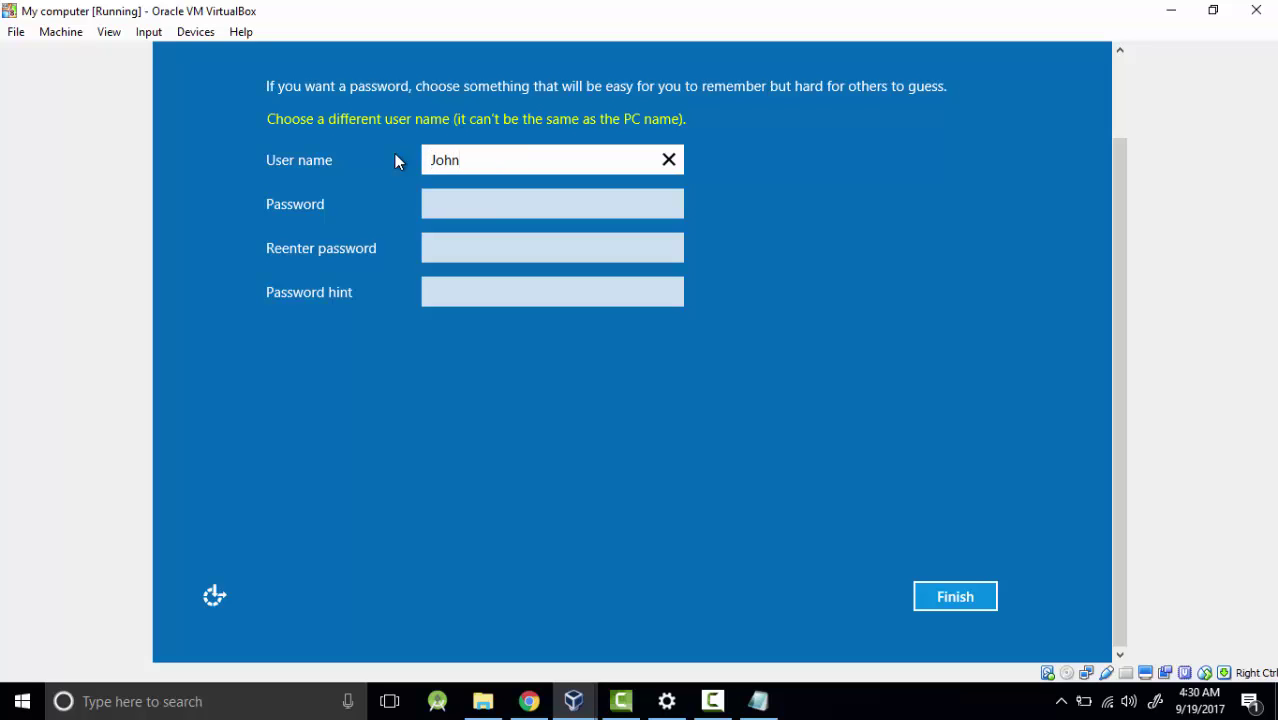
click(953, 602)
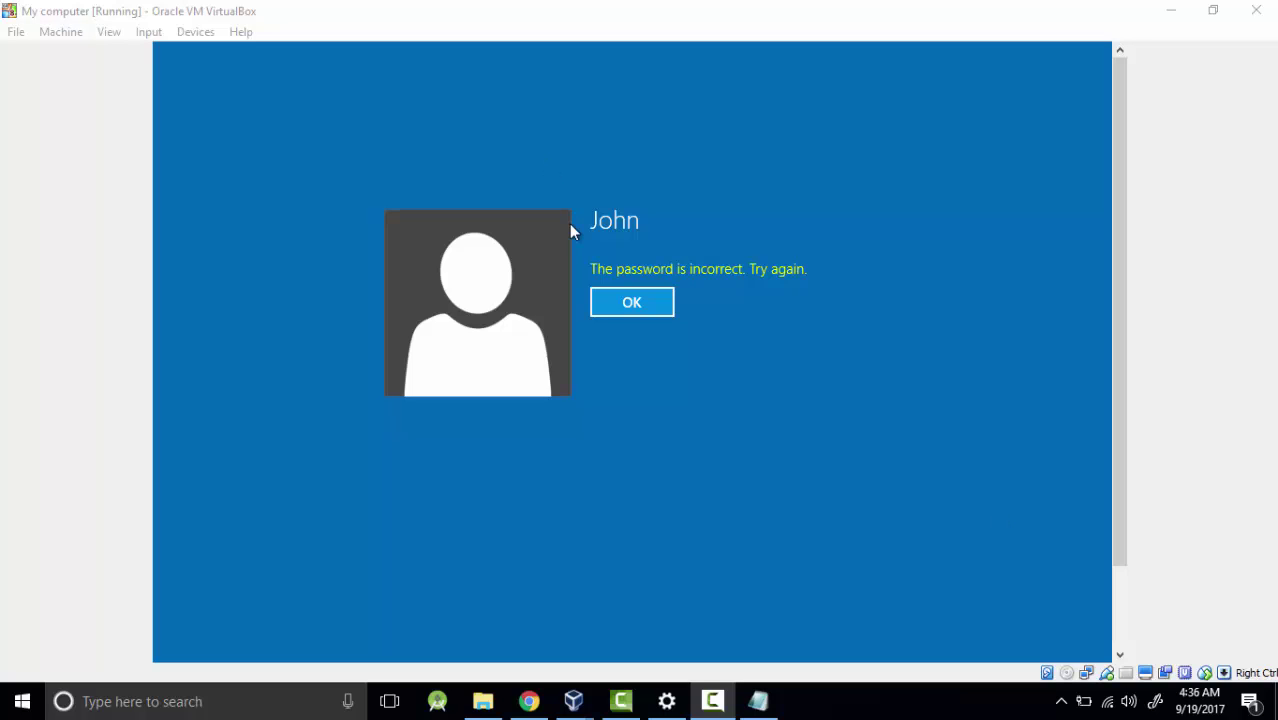
Step: Dismiss the incorrect-password notice and try to sign in to the local account again
click(622, 306)
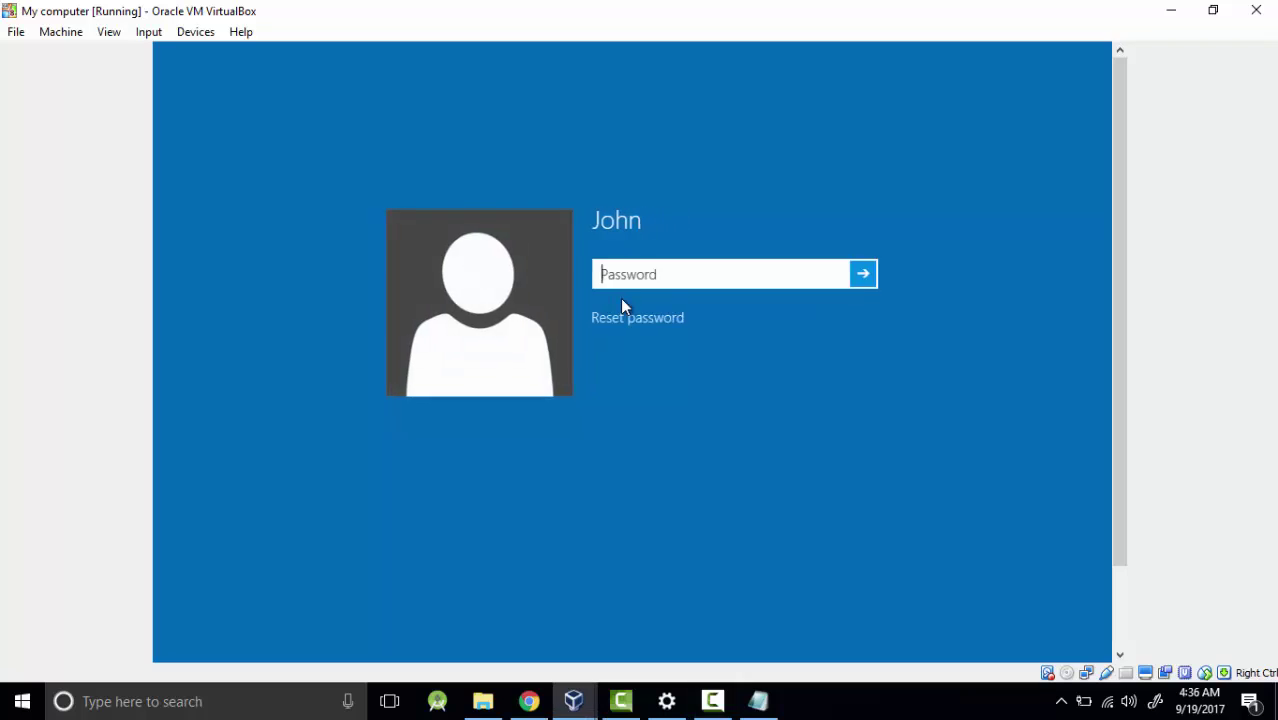
click(869, 275)
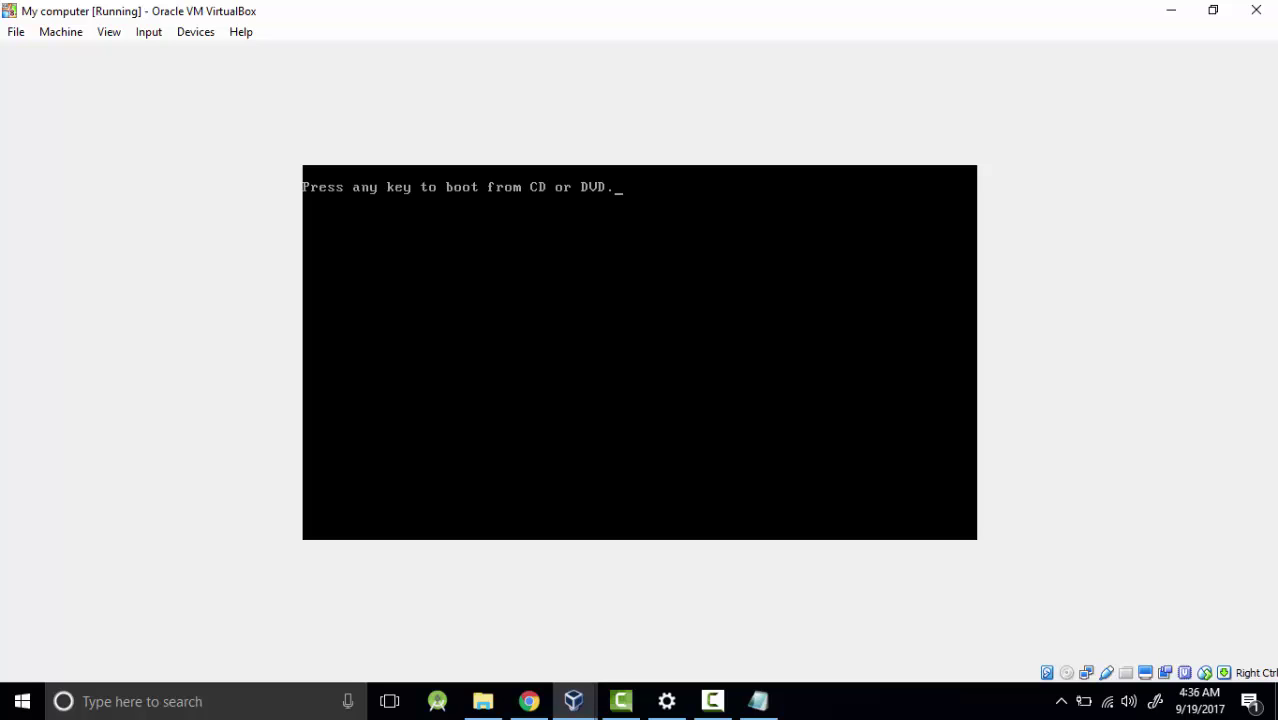
key(alt+Tab)
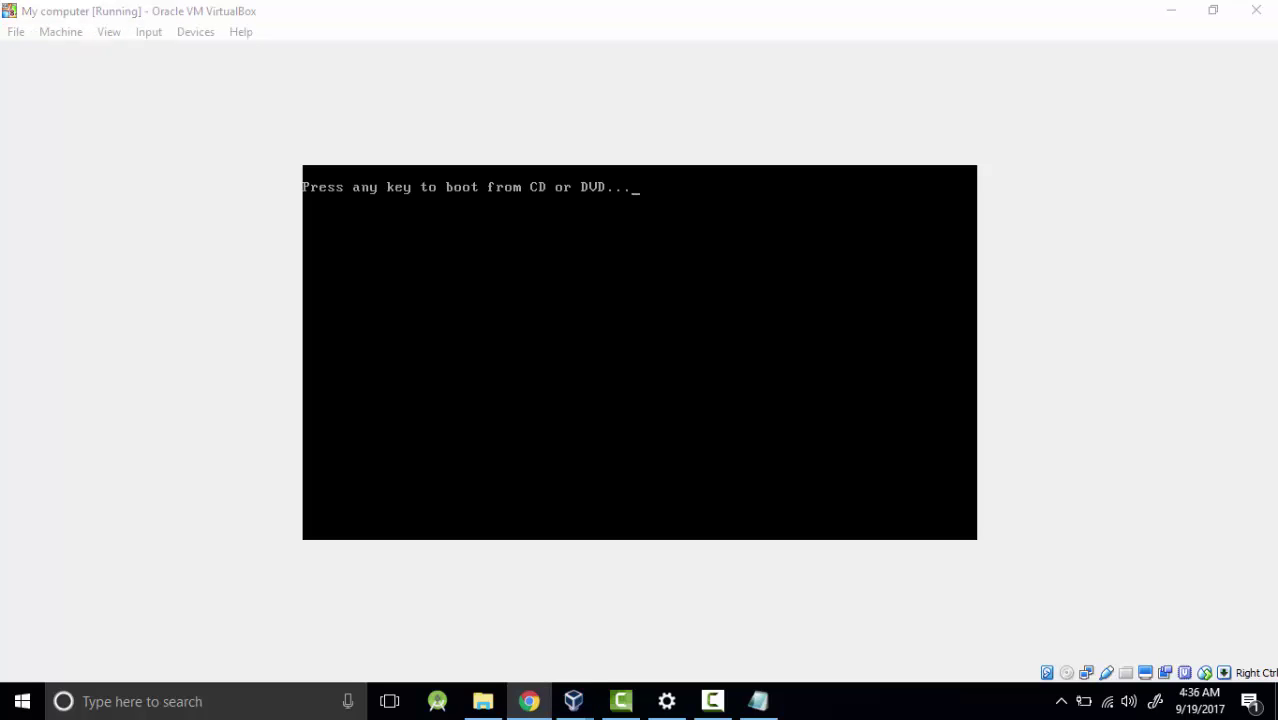